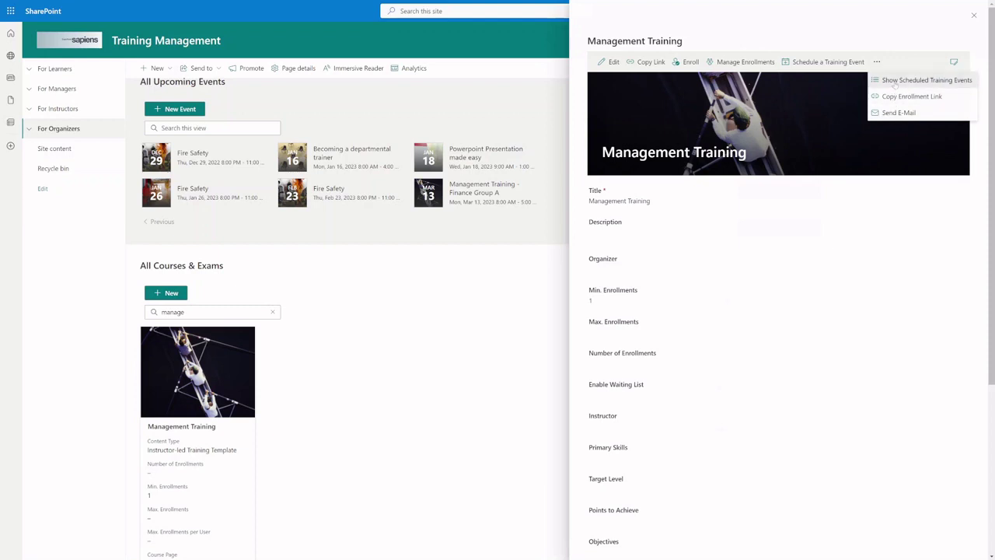
Step: Show the scheduled training events of the Management Training course
{"action": "left_click", "coordinate": [894, 79]}
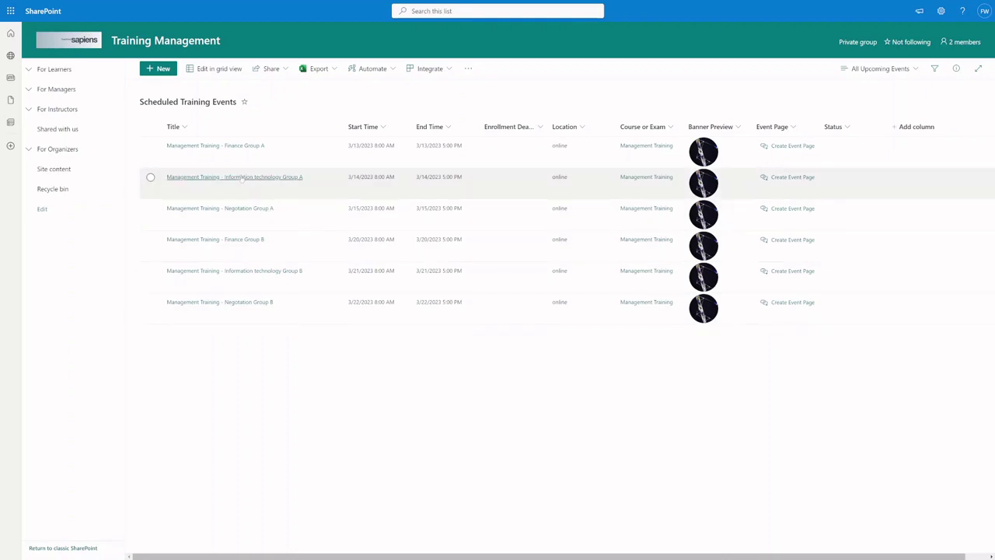
{"action": "left_click", "coordinate": [150, 146]}
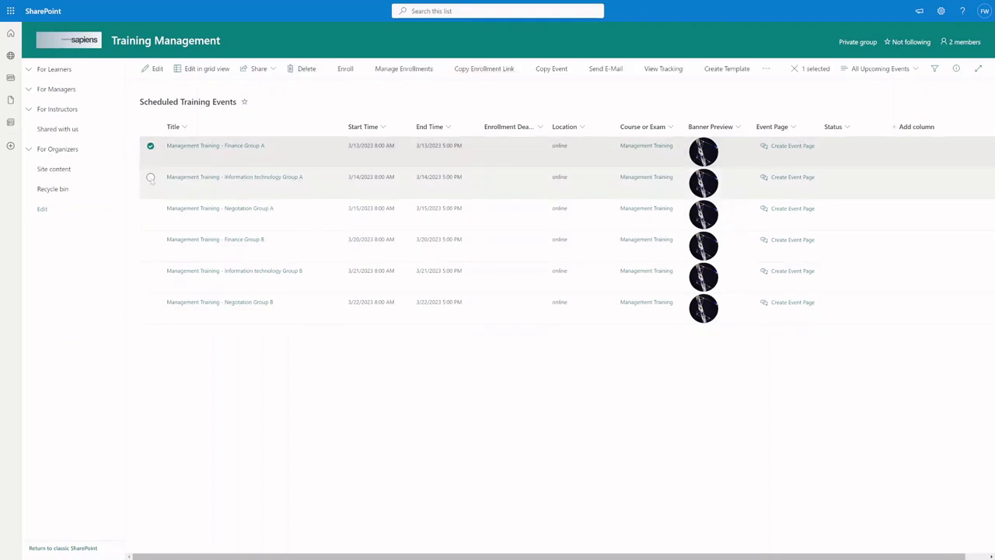
{"action": "left_click", "coordinate": [150, 176]}
{"action": "left_click", "coordinate": [150, 208]}
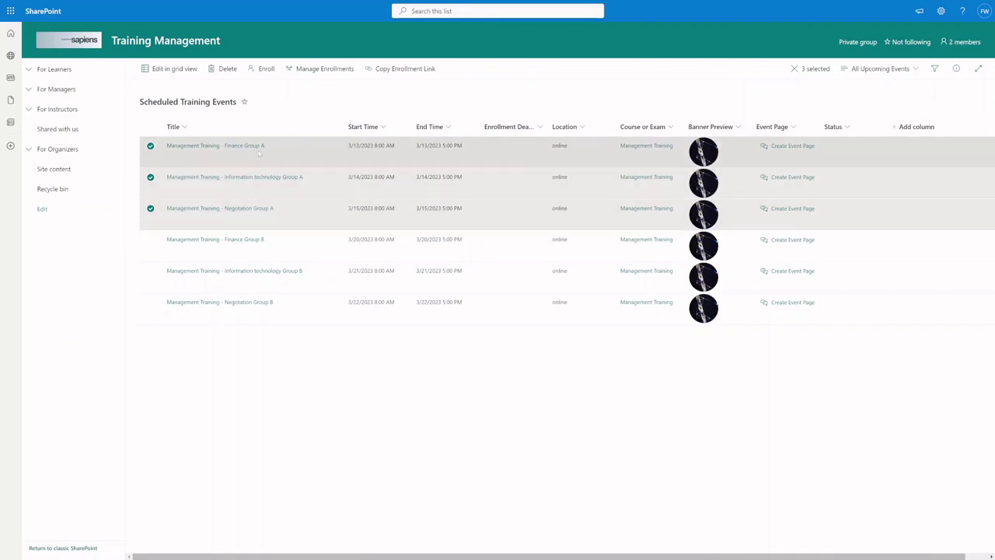
{"action": "left_click", "coordinate": [150, 239]}
{"action": "left_click", "coordinate": [150, 208]}
{"action": "left_click", "coordinate": [150, 146]}
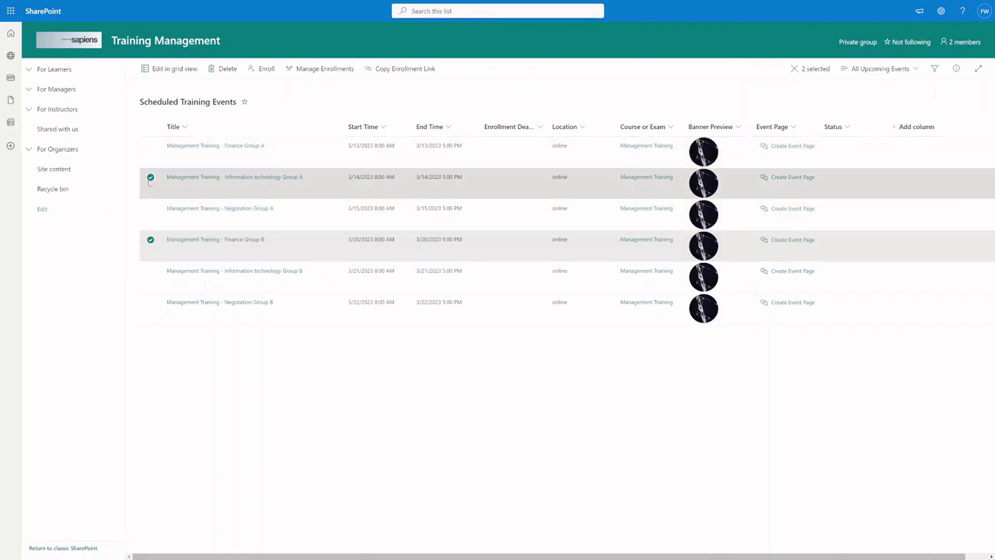
{"action": "left_click", "coordinate": [150, 176]}
{"action": "left_click", "coordinate": [150, 270]}
{"action": "left_click", "coordinate": [151, 302]}
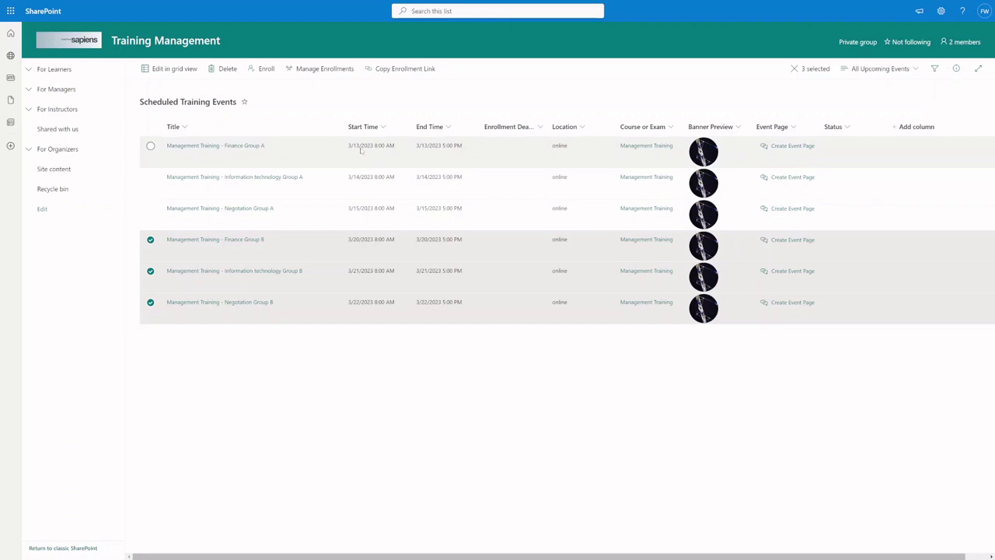
{"action": "left_click", "coordinate": [361, 150]}
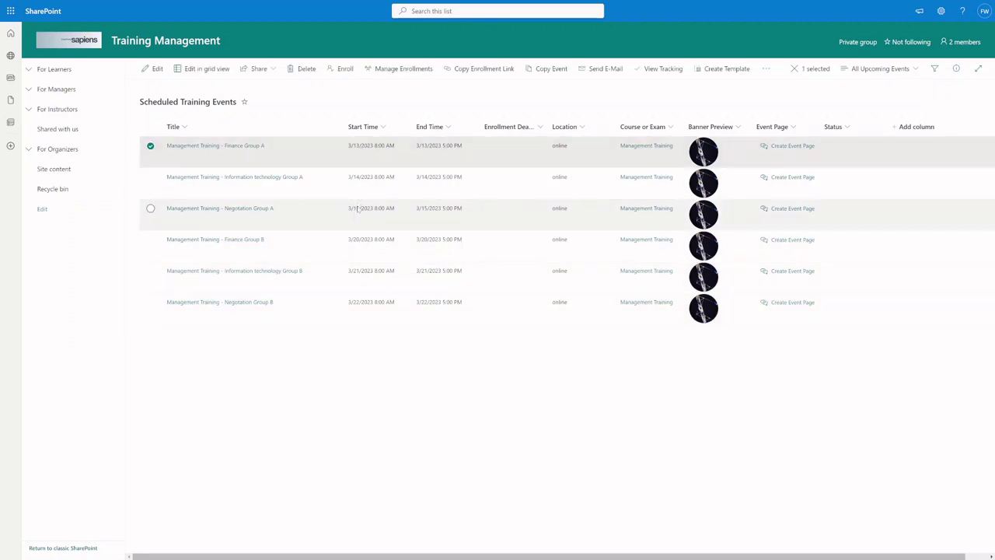
{"action": "left_click", "coordinate": [369, 231]}
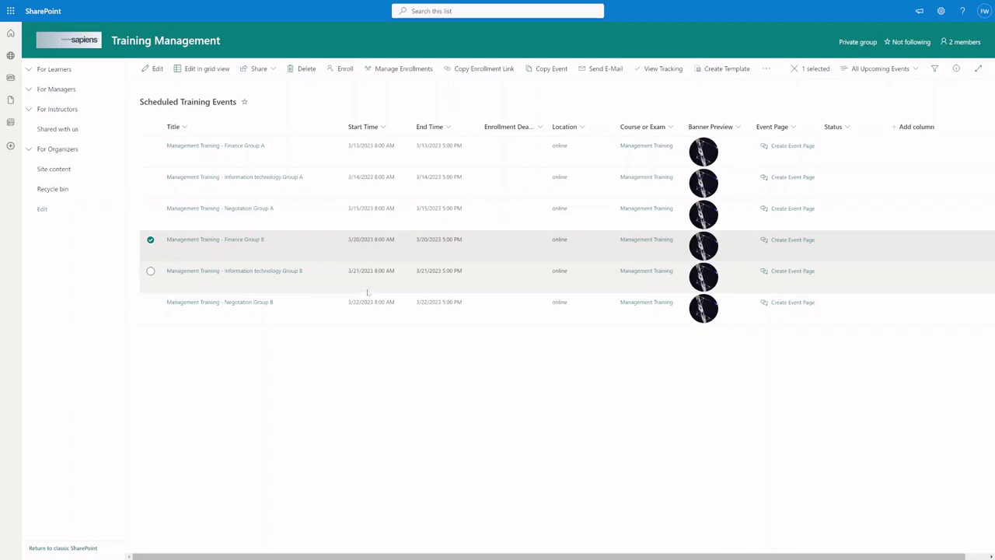
{"action": "left_click", "coordinate": [151, 146]}
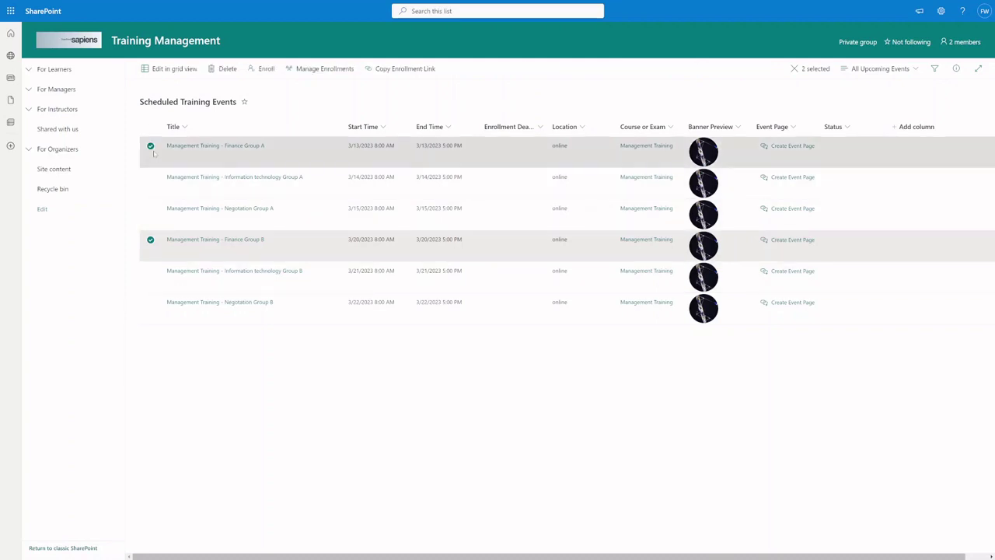
{"action": "left_click", "coordinate": [150, 146]}
{"action": "left_click", "coordinate": [150, 239]}
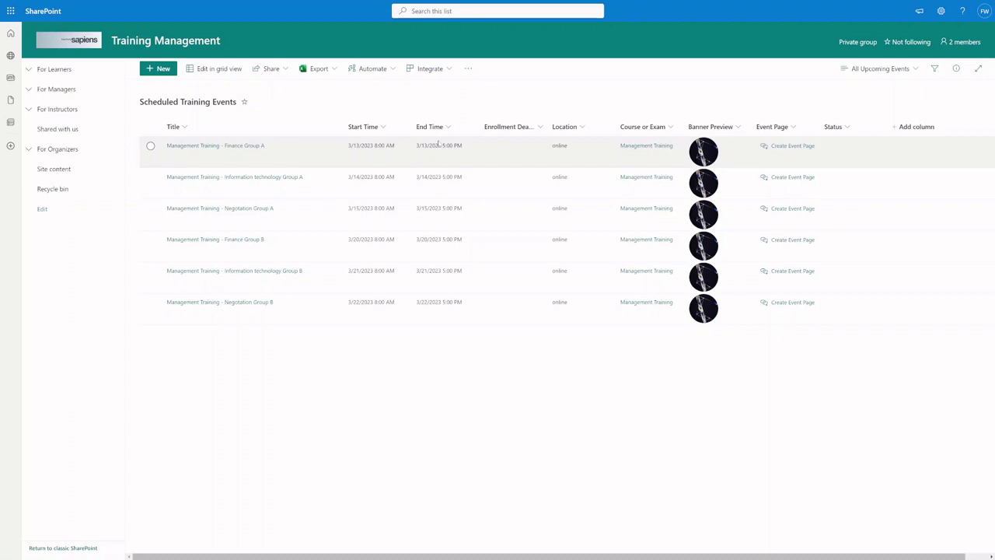
Step: Create and republish an event page for Management Training - Finance Group A, and return to the events overview
{"action": "left_click", "coordinate": [799, 146]}
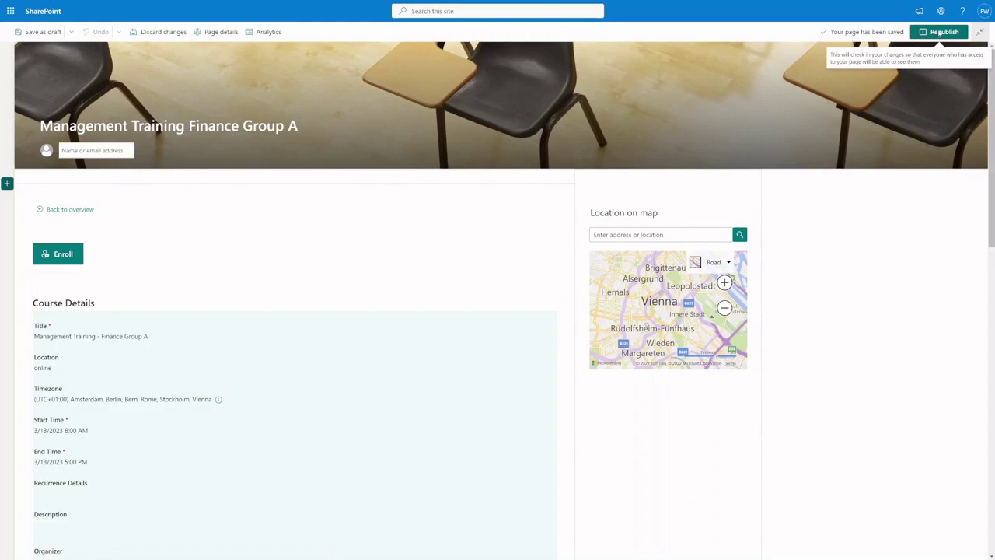
{"action": "left_click", "coordinate": [939, 33]}
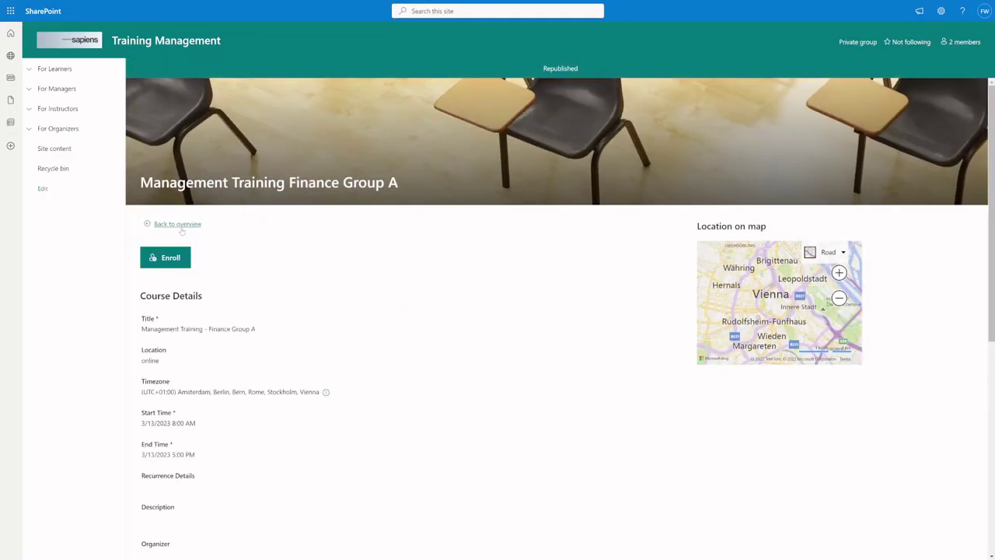
{"action": "left_click", "coordinate": [178, 225]}
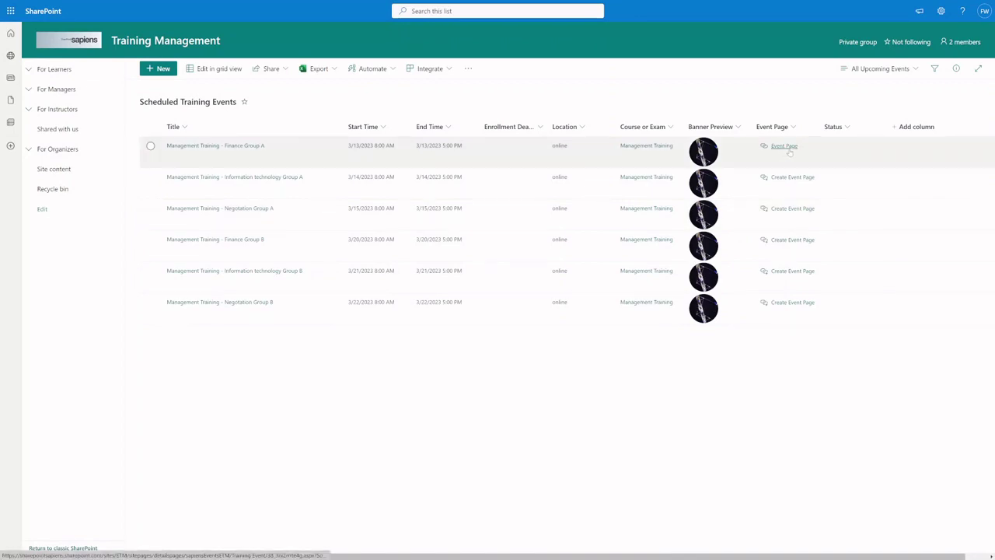
Step: Create and republish an event page for Management Training - Finance Group B, and return to the events overview
{"action": "left_click", "coordinate": [791, 241]}
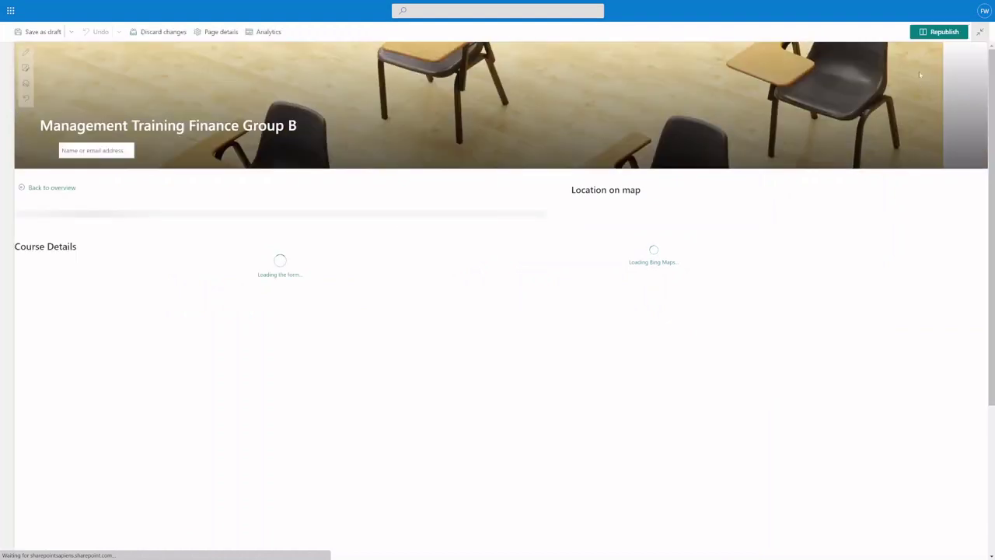
{"action": "left_click", "coordinate": [939, 33]}
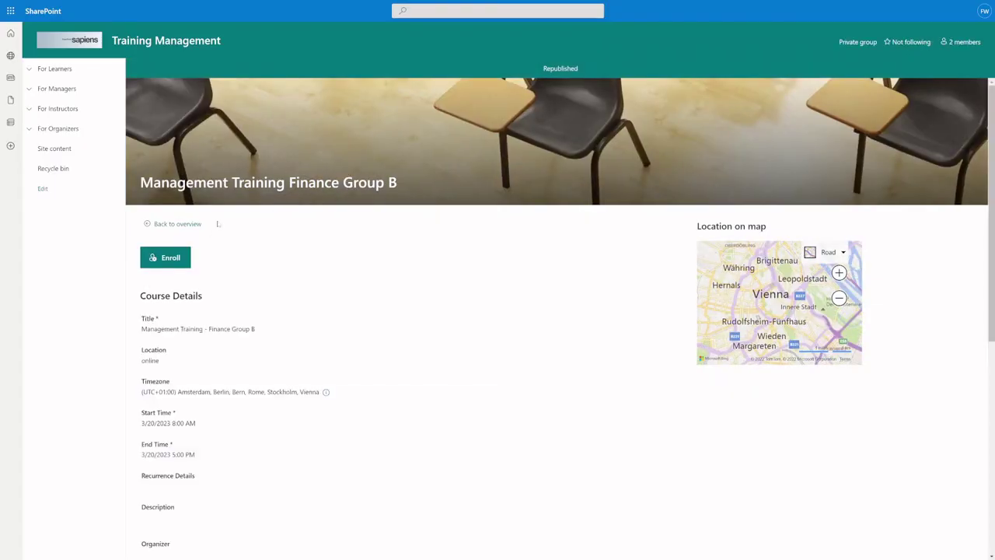
{"action": "left_click", "coordinate": [188, 225]}
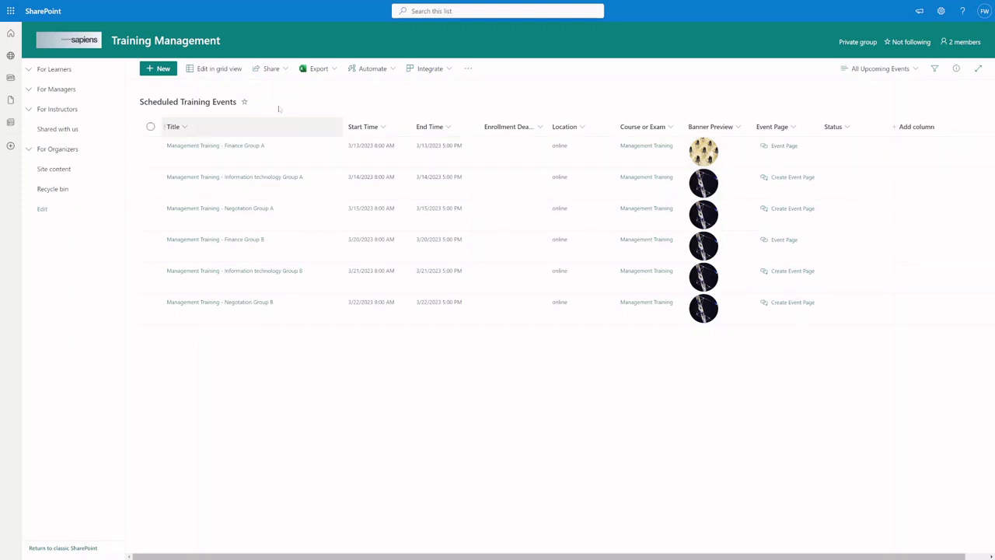
Step: In grid view, fill Finance Group A's Event Page link down to the Information technology Group A and Negotation Group A events
{"action": "left_click", "coordinate": [219, 69]}
{"action": "left_click", "coordinate": [809, 147]}
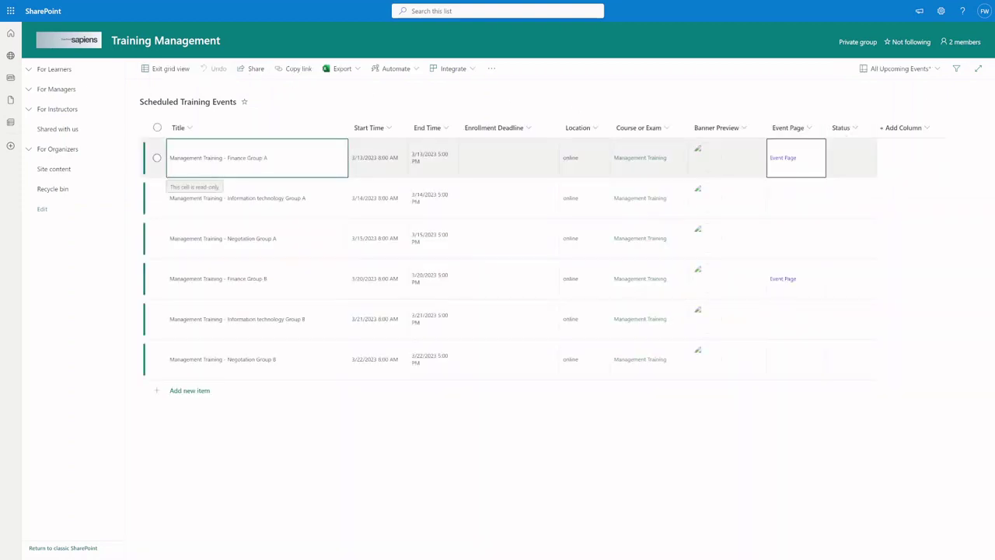
{"action": "left_click_drag", "start_coordinate": [824, 177], "coordinate": [820, 243]}
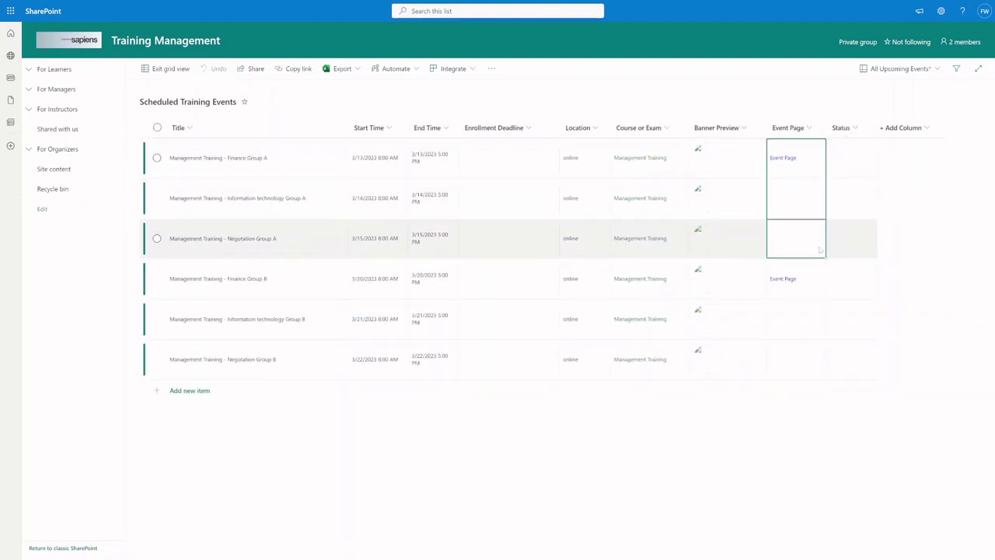
Step: Fill Finance Group B's Event Page link down to the Information technology and Negotation Group B events, and exit grid view
{"action": "left_click", "coordinate": [817, 284]}
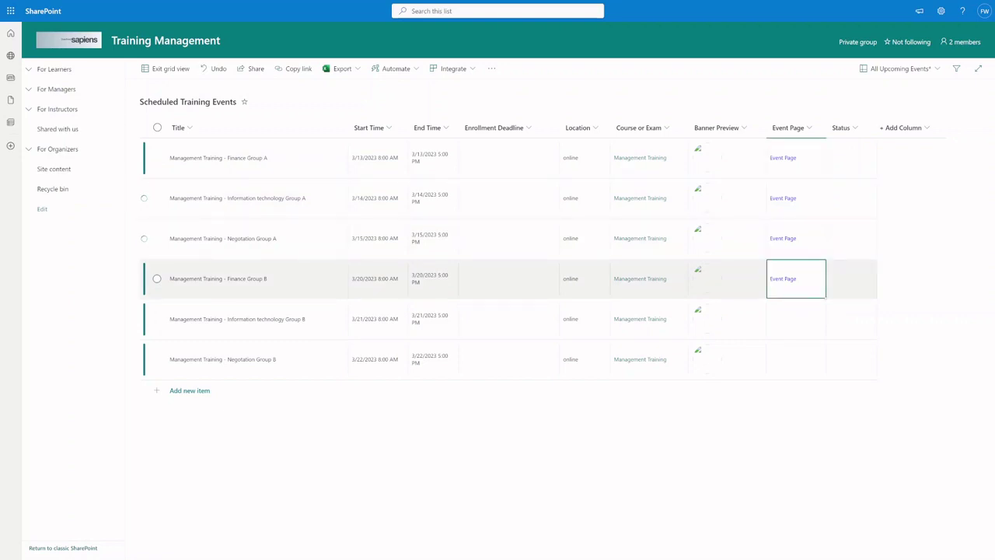
{"action": "left_click_drag", "start_coordinate": [825, 297], "coordinate": [820, 367]}
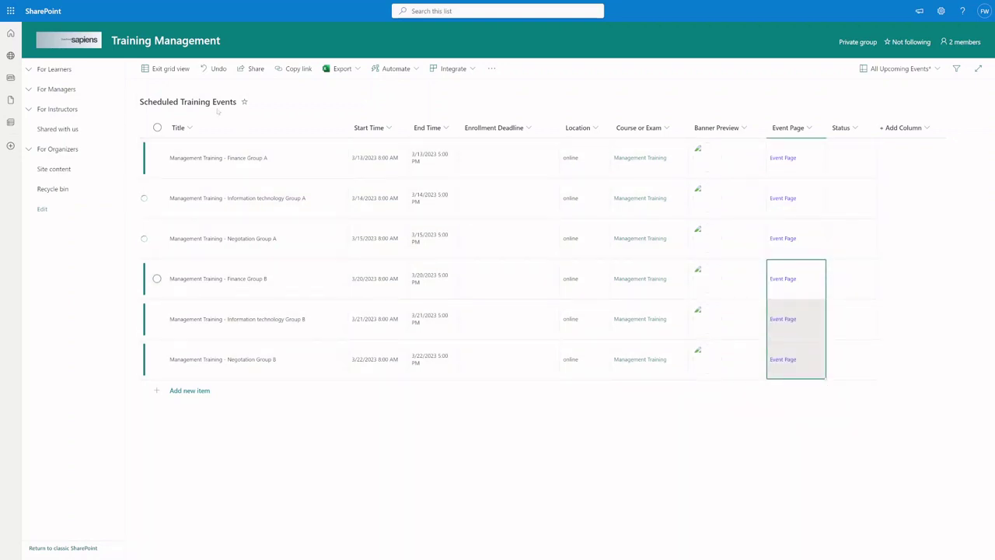
{"action": "left_click", "coordinate": [170, 68]}
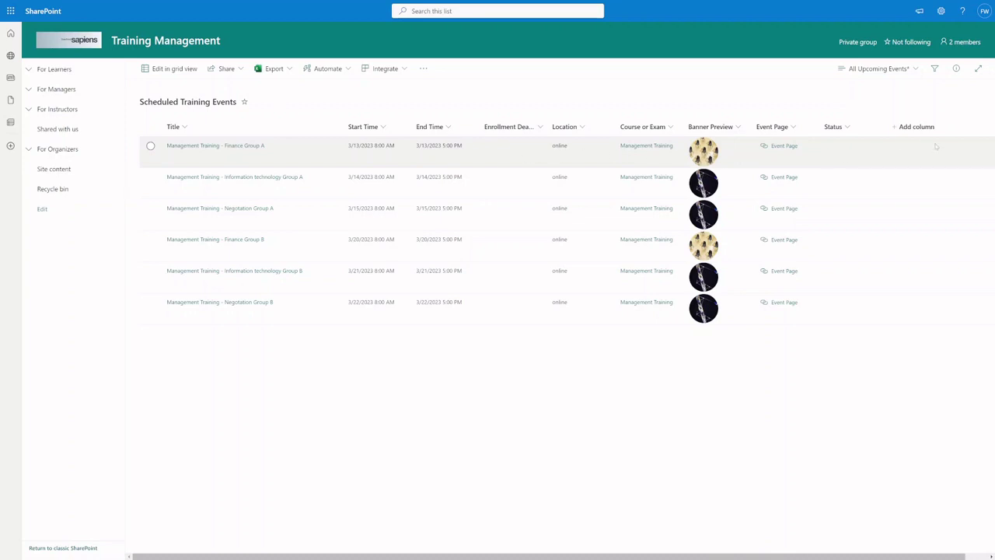
Step: Show the ID column in the Scheduled Training Events view
{"action": "left_click", "coordinate": [918, 127]}
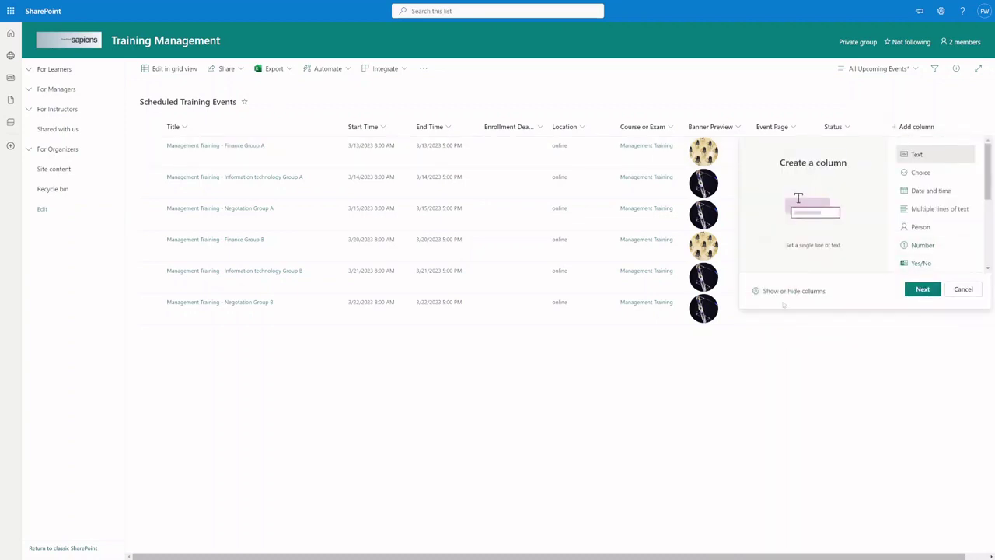
{"action": "left_click", "coordinate": [786, 294]}
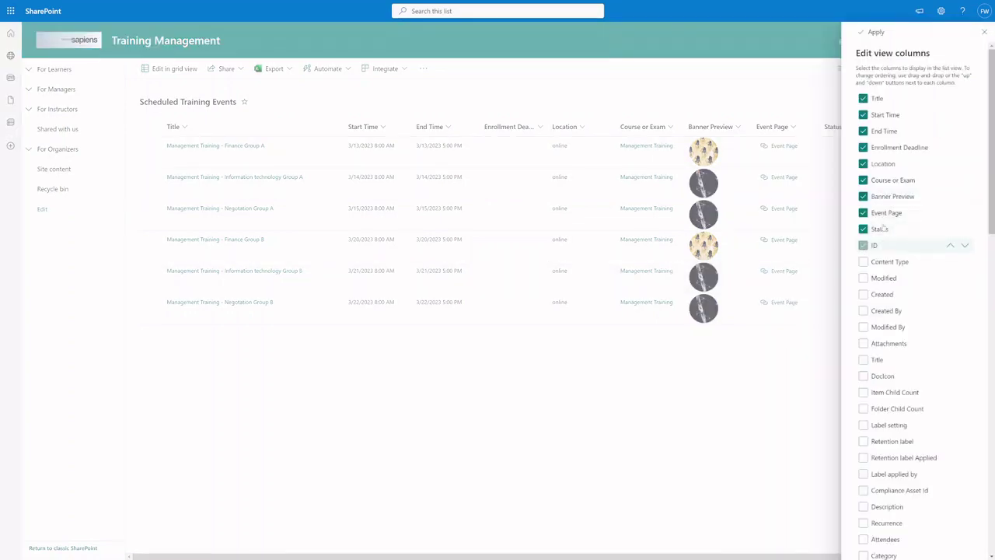
{"action": "left_click", "coordinate": [874, 32]}
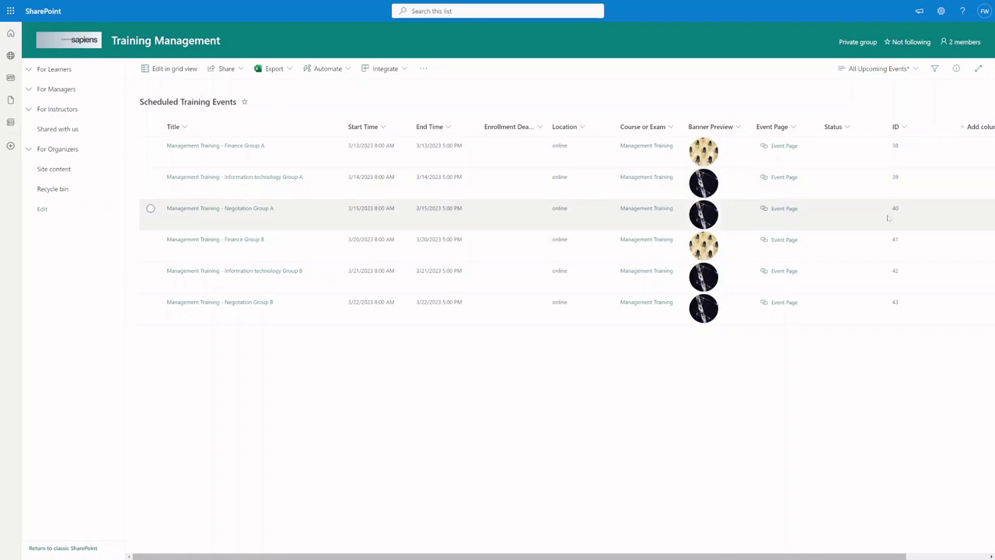
Step: Copy the shared enrollment link for internal users of the three Group A events: Finance, Information technology and Negotation
{"action": "left_click", "coordinate": [150, 145]}
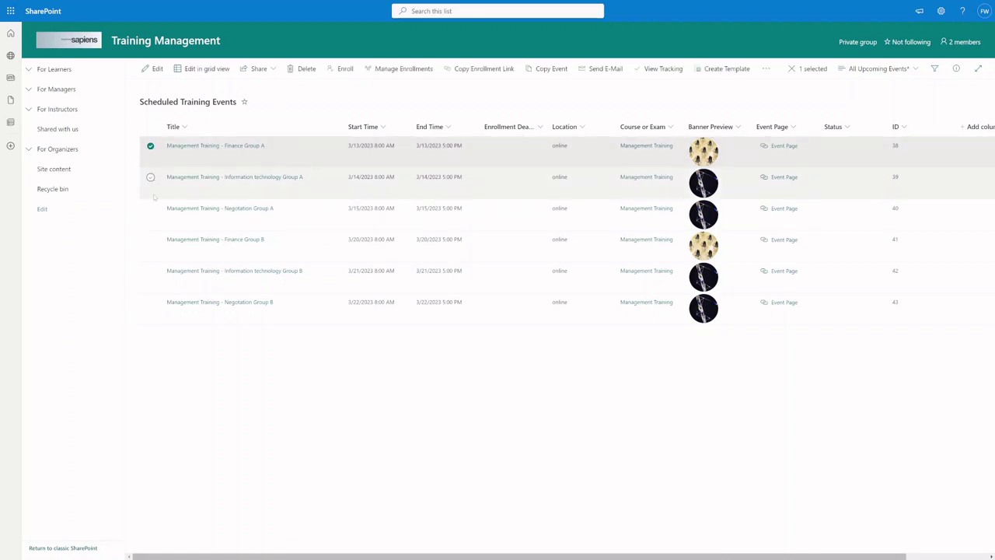
{"action": "left_click", "coordinate": [150, 177]}
{"action": "left_click", "coordinate": [150, 208]}
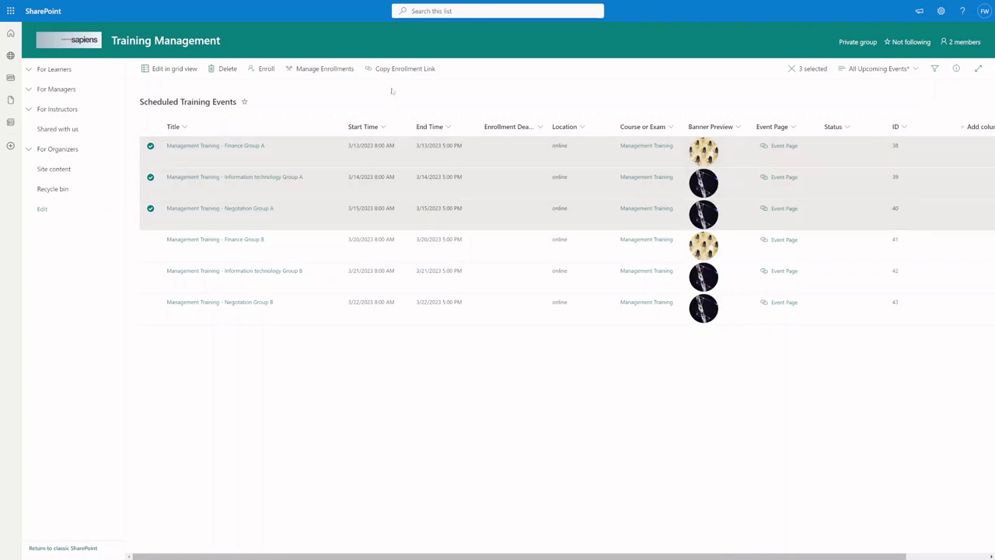
{"action": "left_click", "coordinate": [408, 70]}
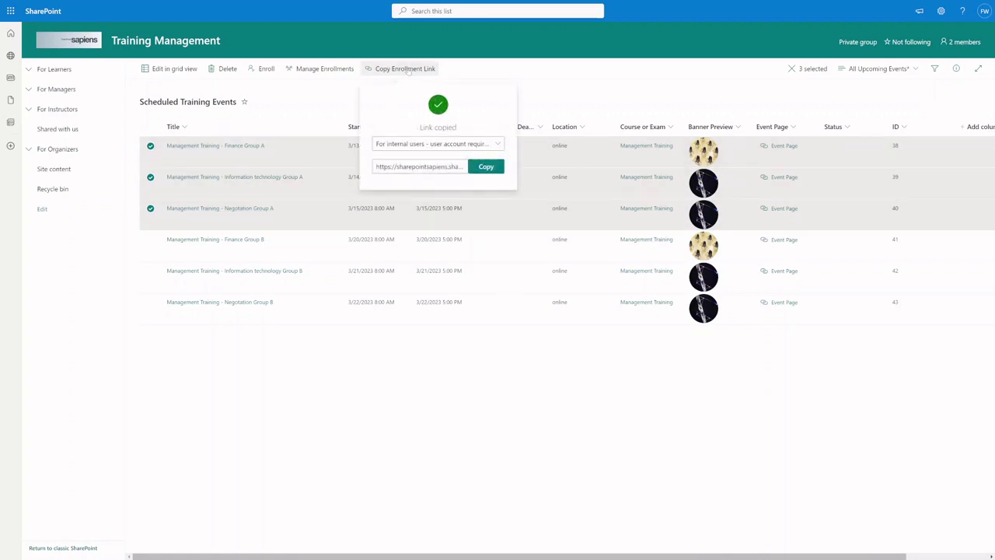
{"action": "left_click", "coordinate": [480, 166]}
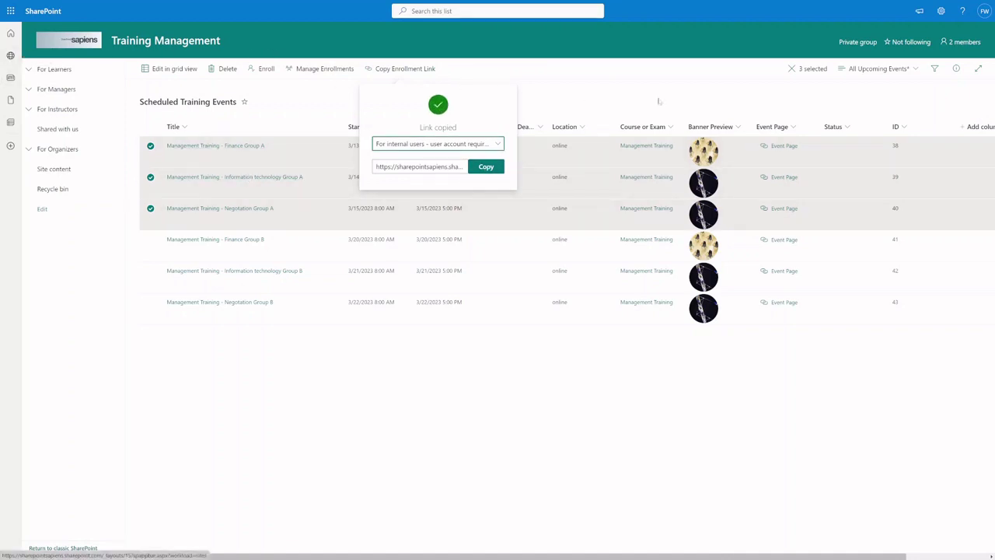
{"action": "left_click", "coordinate": [748, 99]}
Step: Open the Finance Group A event page for editing, check the Enroll Button web part's settings and delete the web part
{"action": "left_click", "coordinate": [782, 147]}
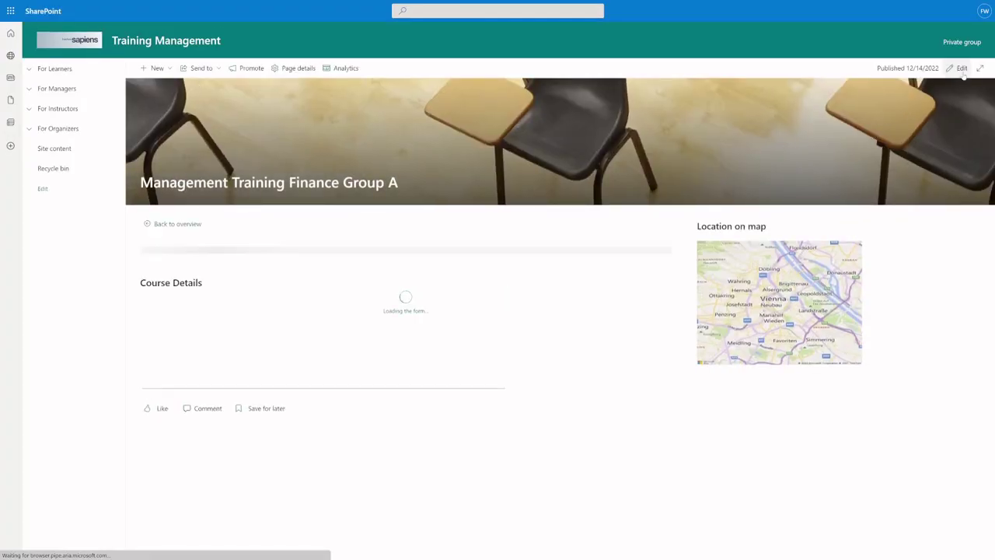
{"action": "left_click", "coordinate": [980, 68]}
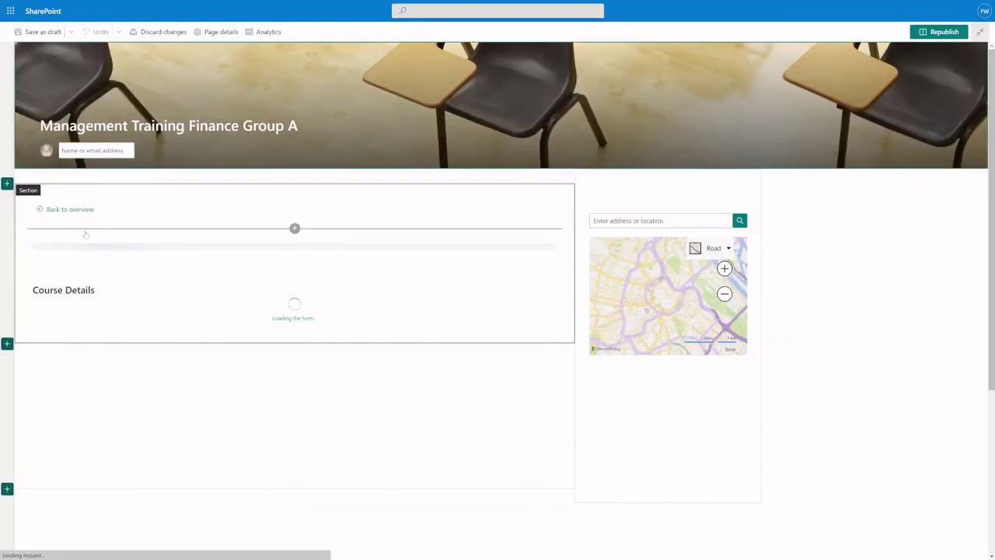
{"action": "left_click", "coordinate": [51, 229]}
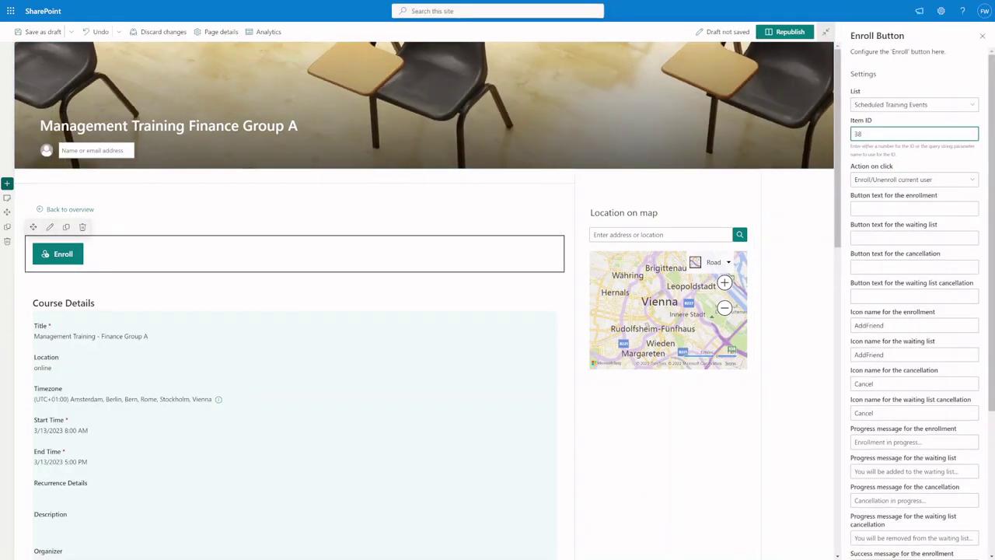
{"action": "left_click", "coordinate": [983, 36]}
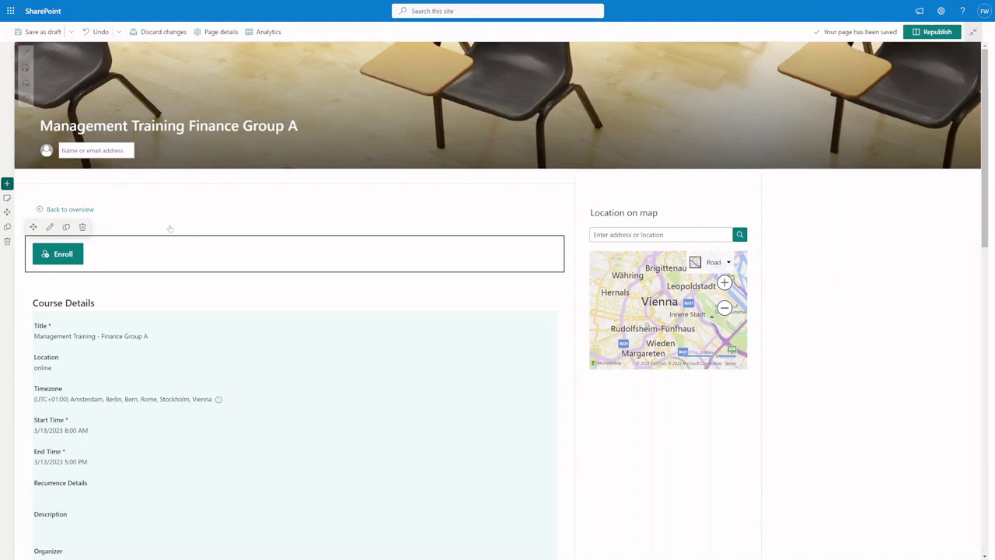
{"action": "left_click", "coordinate": [83, 226]}
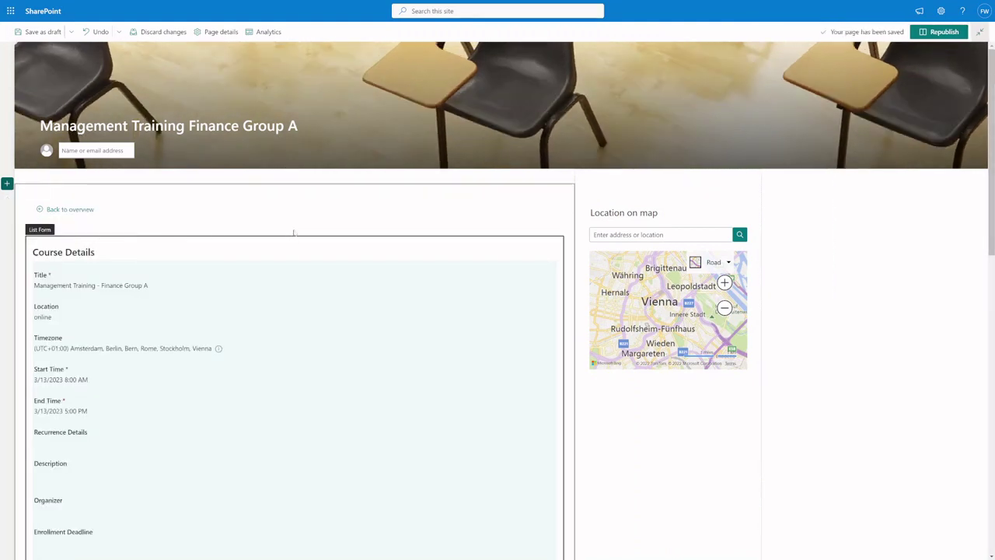
Step: Search the web parts for "button" and add a Button web part above Course Details
{"action": "left_click", "coordinate": [294, 228]}
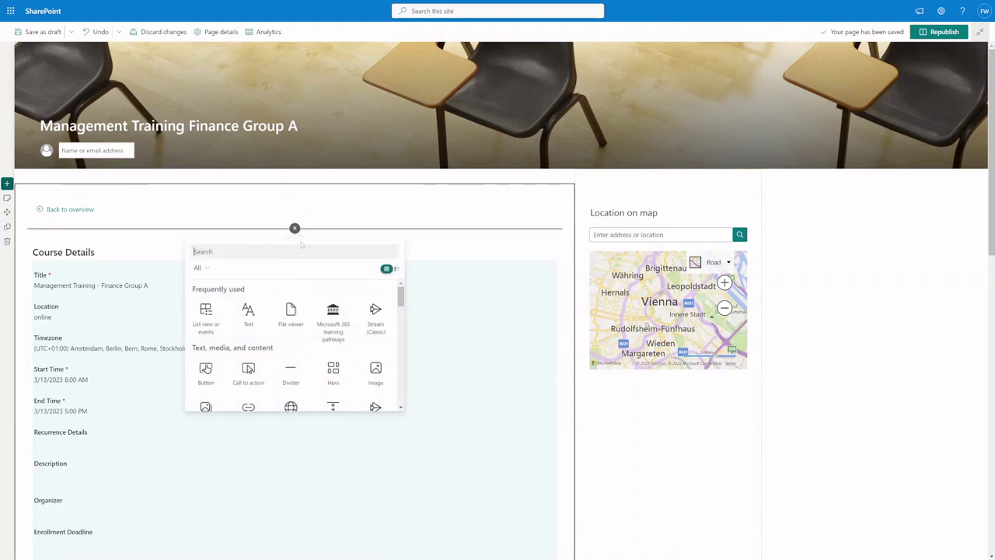
{"action": "type", "text": "button"}
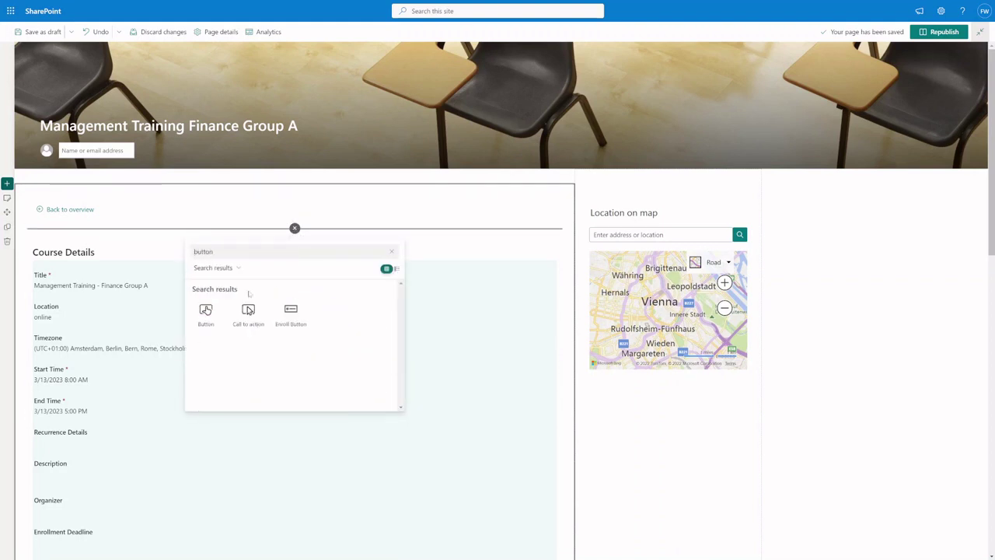
{"action": "left_click", "coordinate": [205, 311]}
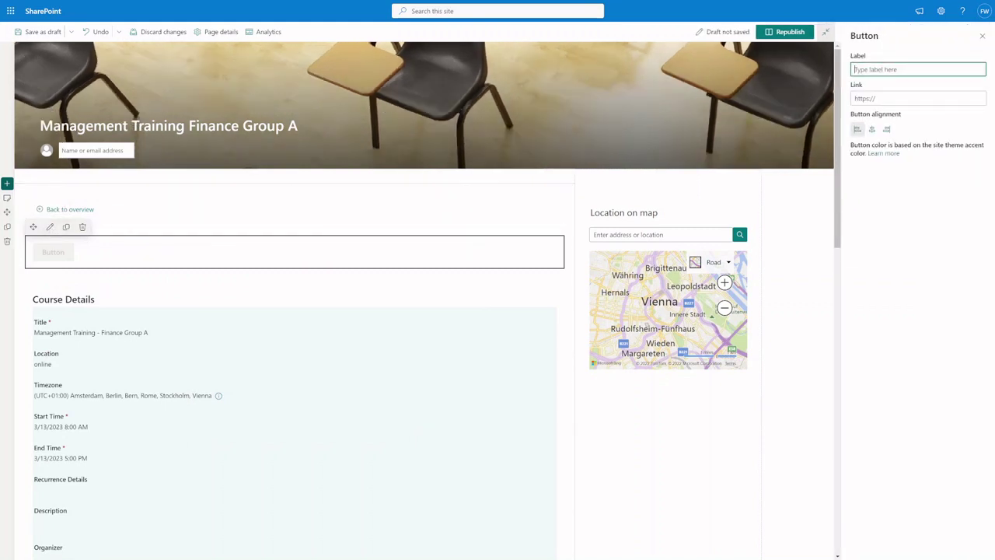
Step: Paste the copied shared enrollment link as the button's link and label the button "Enroll now"
{"action": "left_click", "coordinate": [917, 98]}
{"action": "key", "text": "ctrl+v"}
{"action": "left_click", "coordinate": [888, 70]}
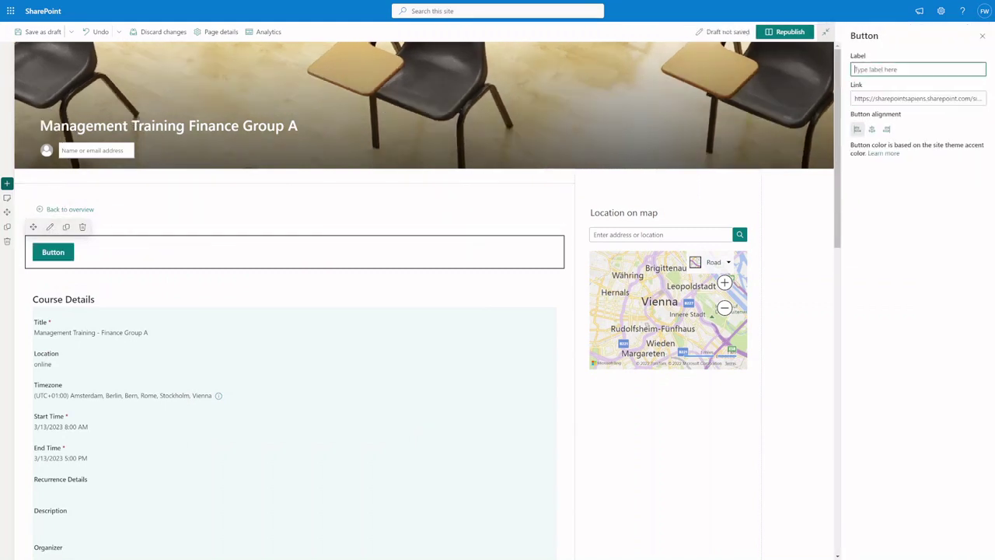
{"action": "type", "text": "Enroll now"}
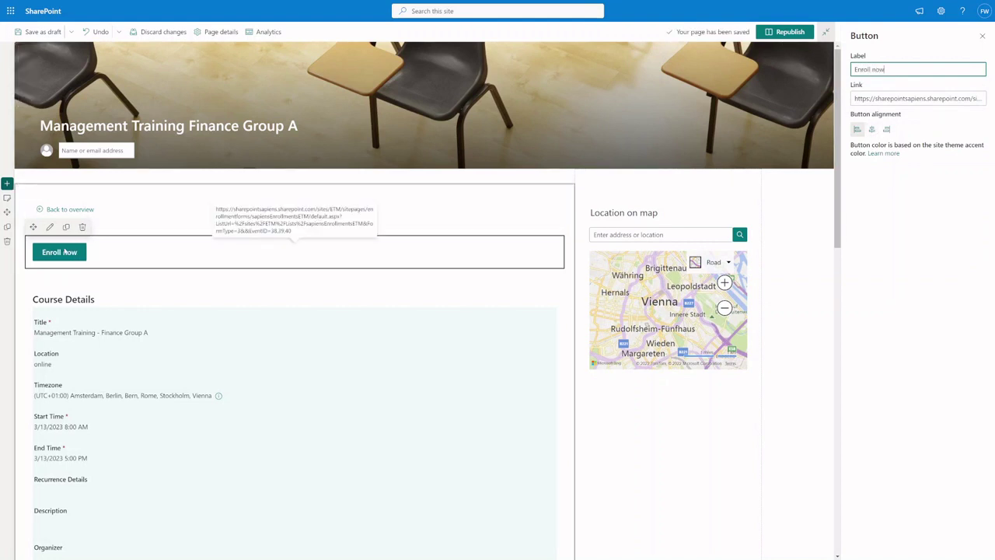
Step: Add a one-column section above Course Details and move the Back to overview and Enroll now buttons into it
{"action": "left_click", "coordinate": [112, 306]}
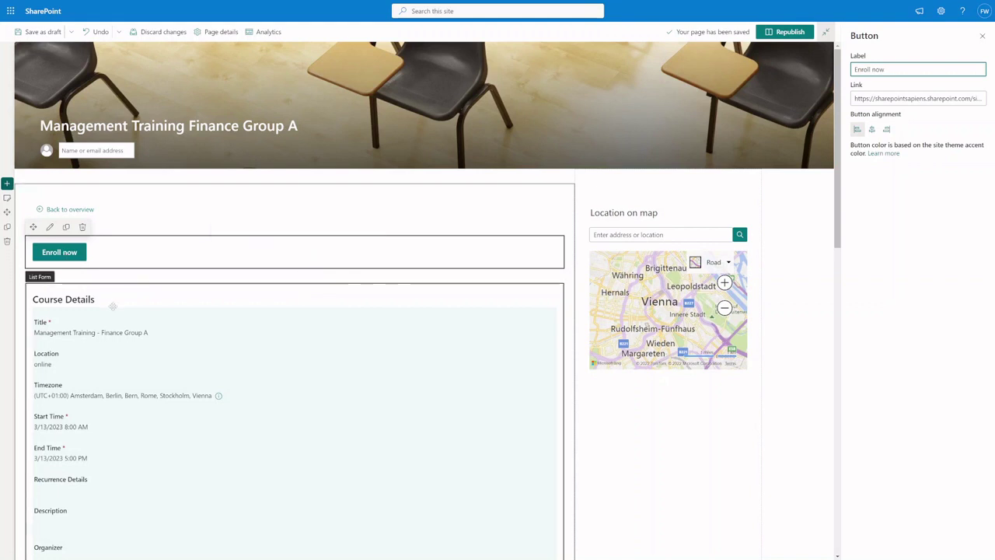
{"action": "scroll", "coordinate": [101, 262], "scroll_direction": "down", "scroll_amount": 1}
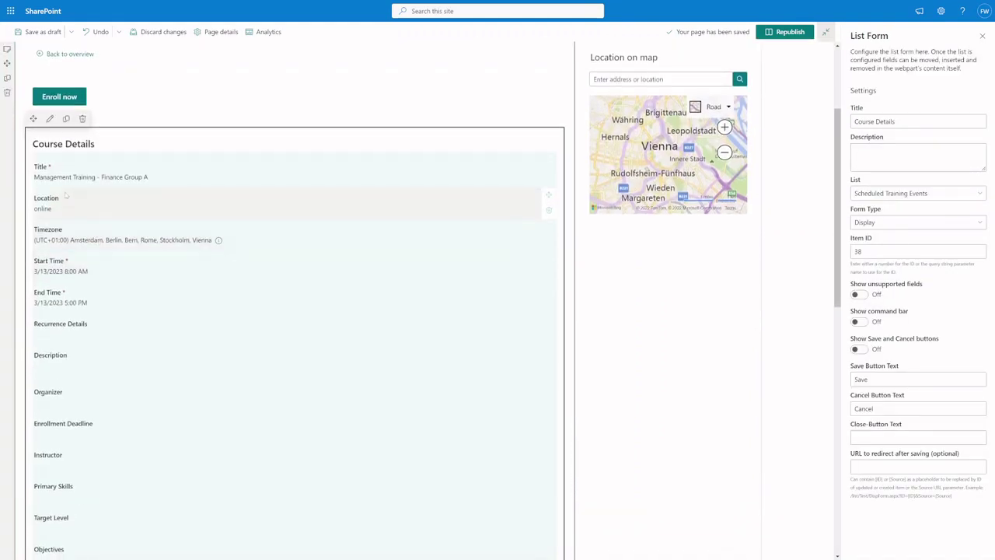
{"action": "scroll", "coordinate": [82, 198], "scroll_direction": "up", "scroll_amount": 2}
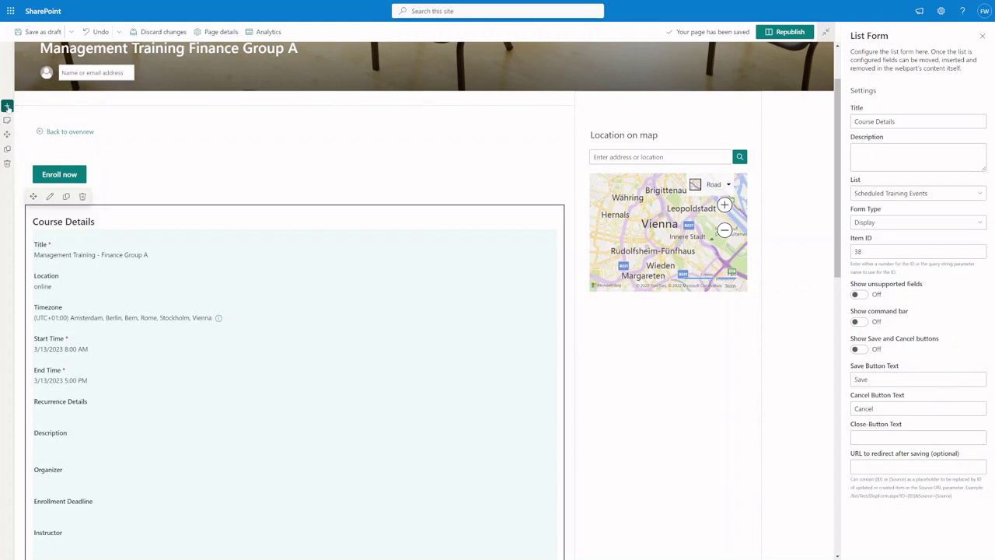
{"action": "left_click", "coordinate": [7, 105]}
{"action": "left_click", "coordinate": [38, 137]}
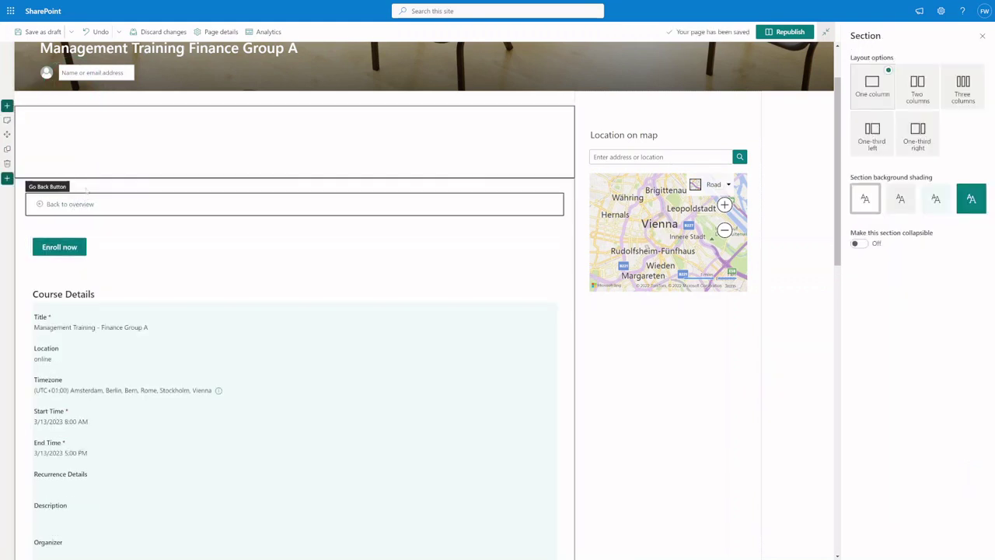
{"action": "left_click_drag", "start_coordinate": [86, 188], "coordinate": [293, 148]}
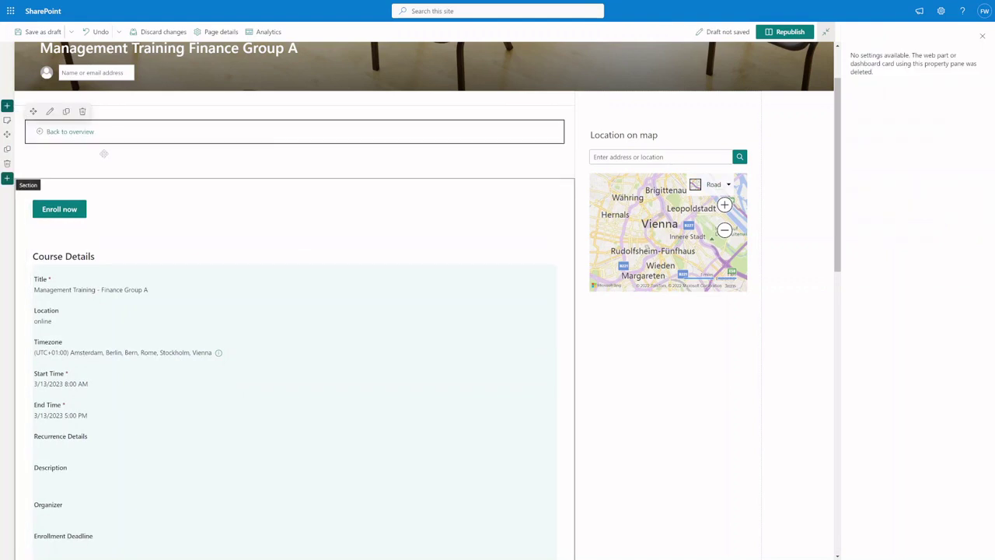
{"action": "left_click_drag", "start_coordinate": [103, 153], "coordinate": [99, 159]}
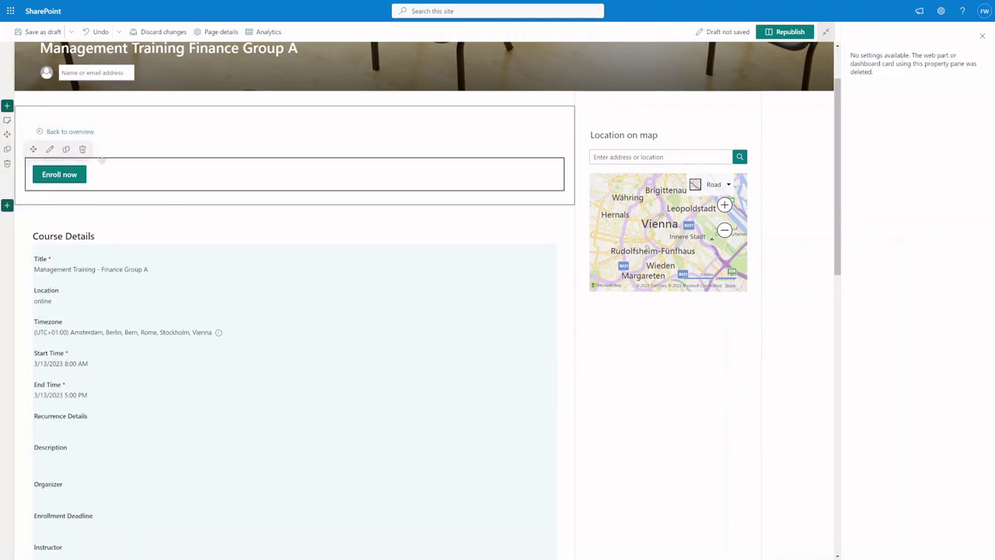
Step: Change the layout of the Course Details section to three columns
{"action": "left_click", "coordinate": [90, 222]}
{"action": "left_click", "coordinate": [7, 219]}
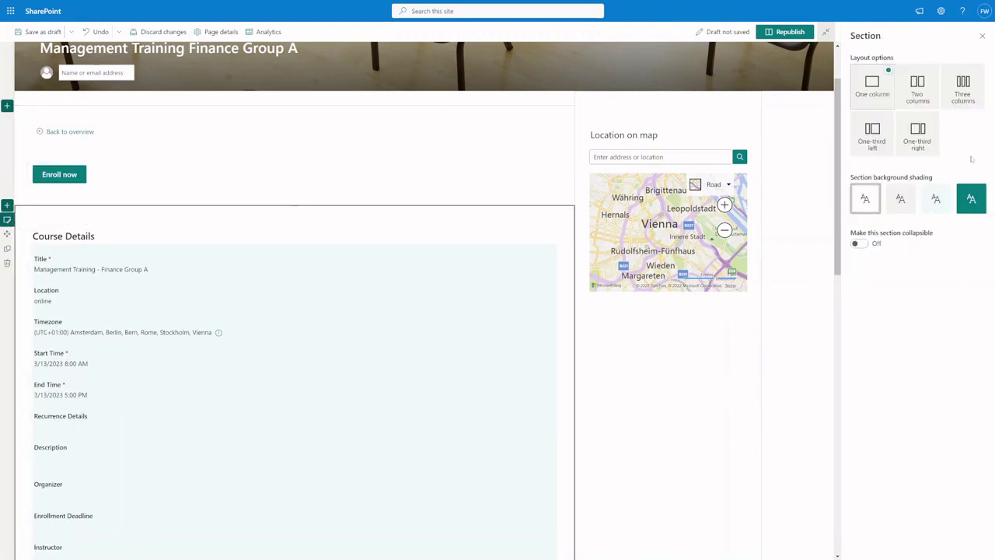
{"action": "left_click", "coordinate": [963, 89]}
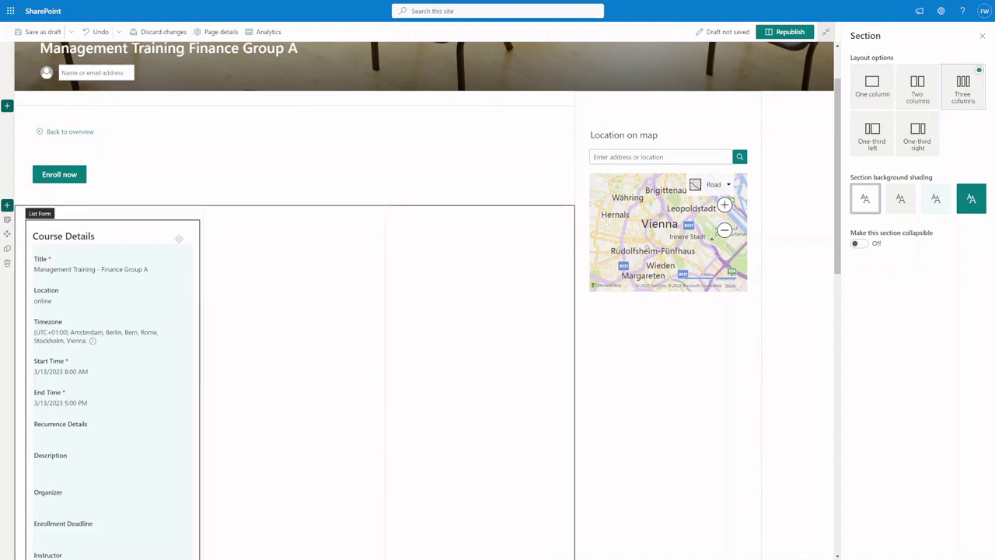
Step: Duplicate the Course Details list form and place the copies in the section's second and third columns
{"action": "left_click", "coordinate": [178, 239]}
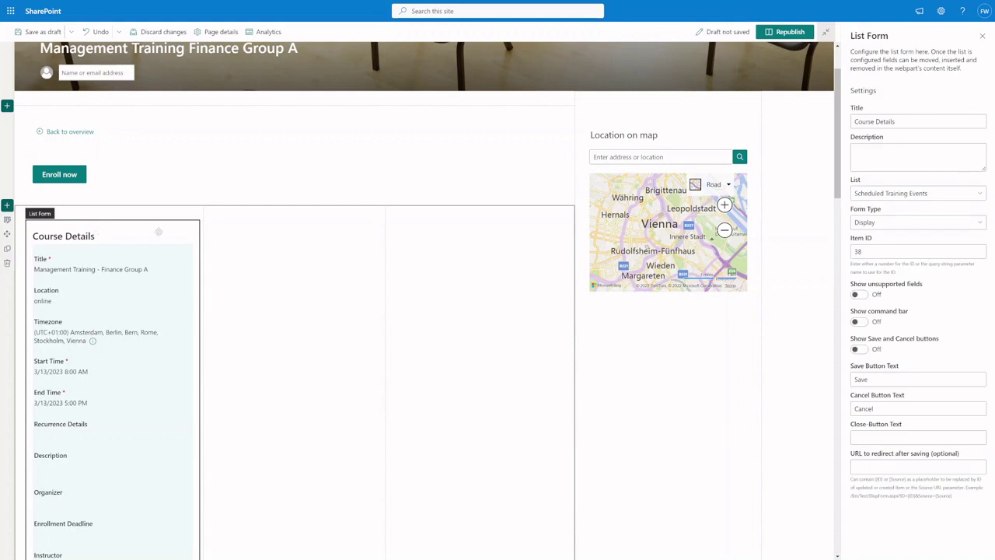
{"action": "left_click_drag", "start_coordinate": [158, 232], "coordinate": [300, 233]}
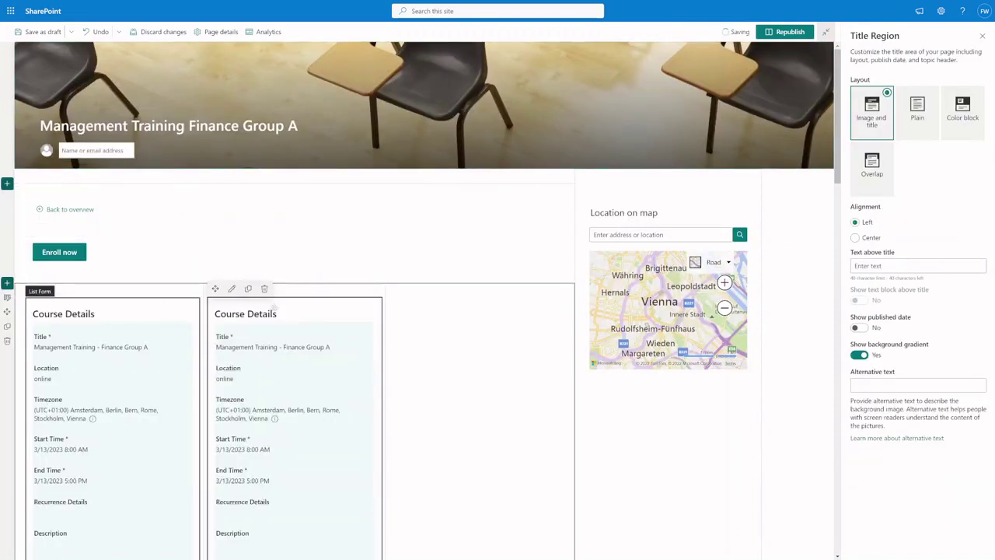
{"action": "left_click_drag", "start_coordinate": [215, 289], "coordinate": [498, 418]}
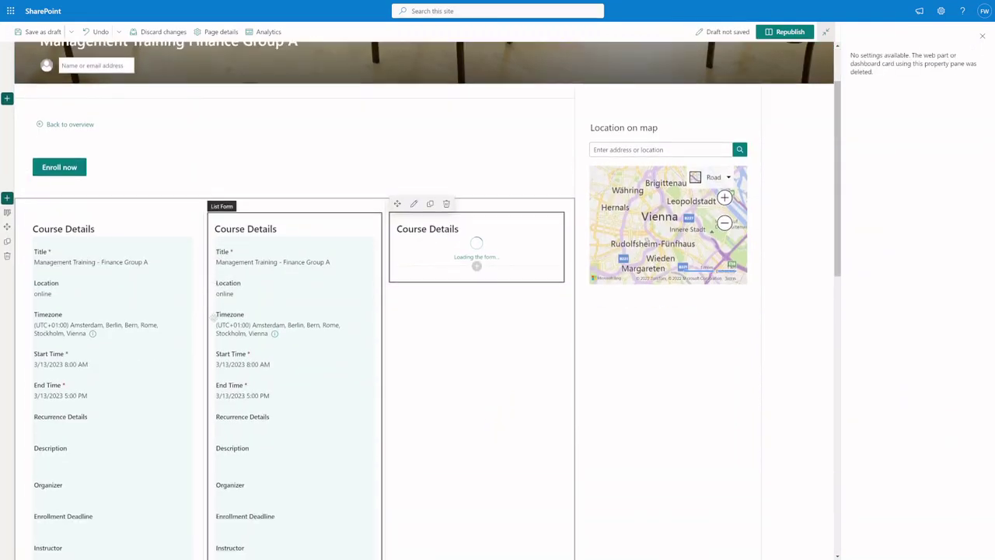
Step: Set the item ID to 39 in the second column's form and 40 in the third column's form, and republish the page
{"action": "scroll", "coordinate": [151, 271], "scroll_direction": "down", "scroll_amount": 2}
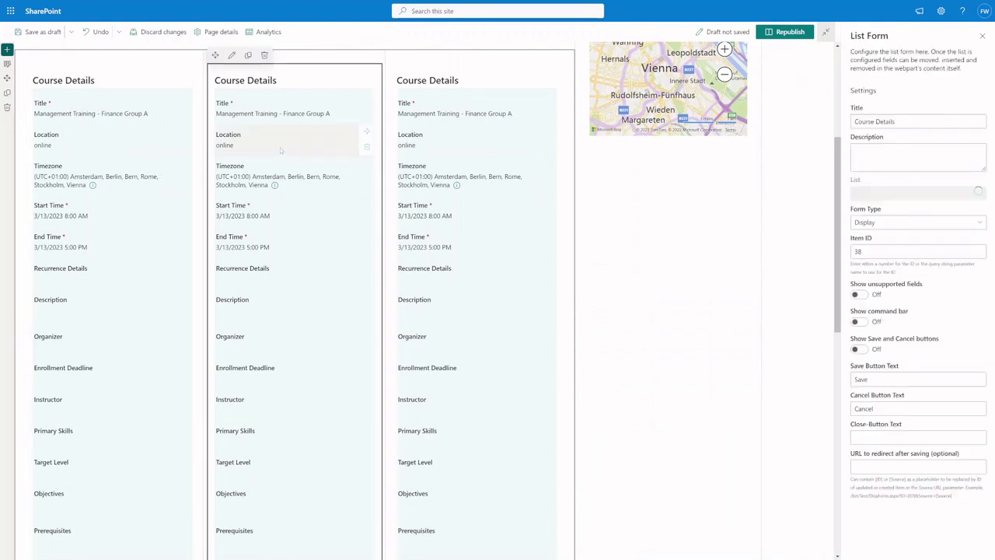
{"action": "left_click", "coordinate": [917, 251]}
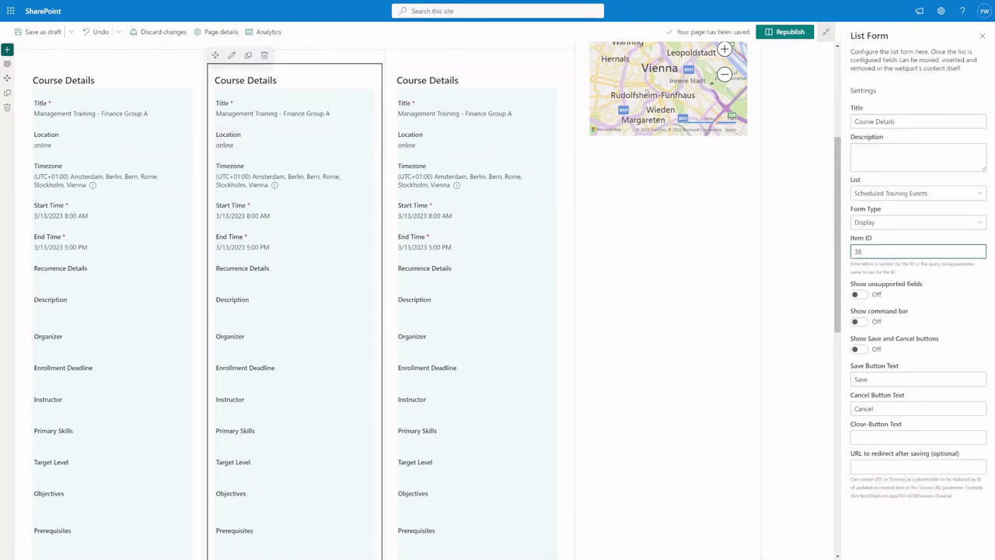
{"action": "key", "text": "BackSpace"}
{"action": "type", "text": "9"}
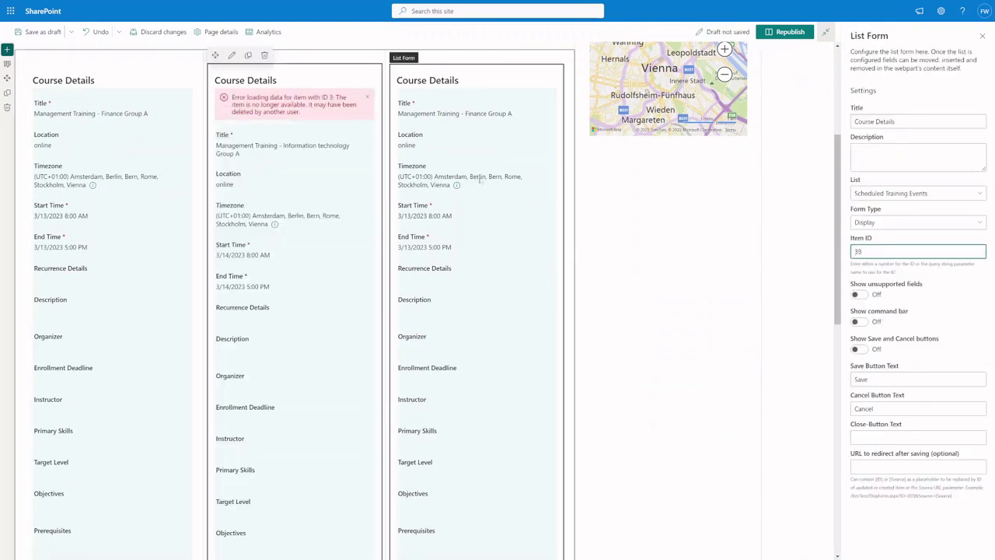
{"action": "key", "text": "BackSpace"}
{"action": "key", "text": "BackSpace"}
{"action": "type", "text": "40"}
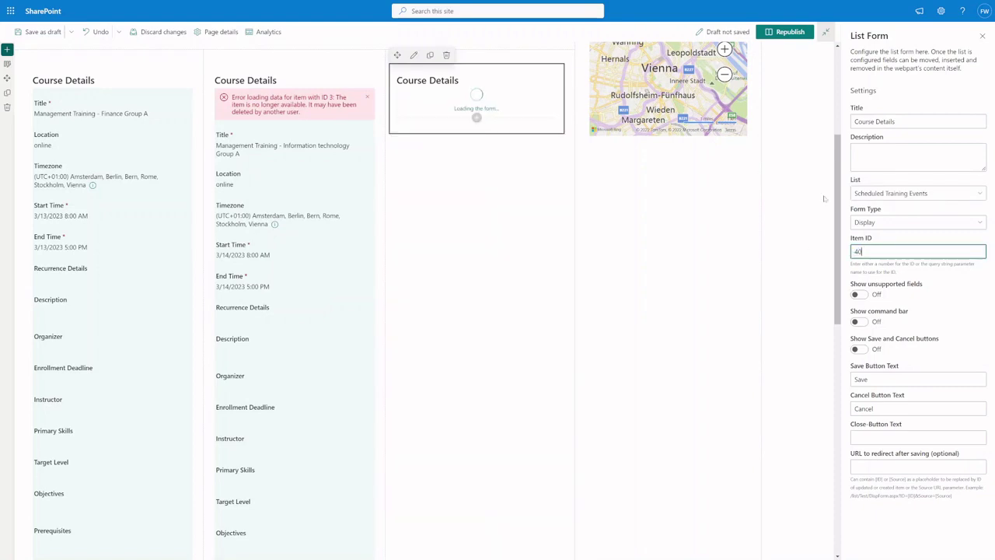
{"action": "left_click", "coordinate": [791, 32]}
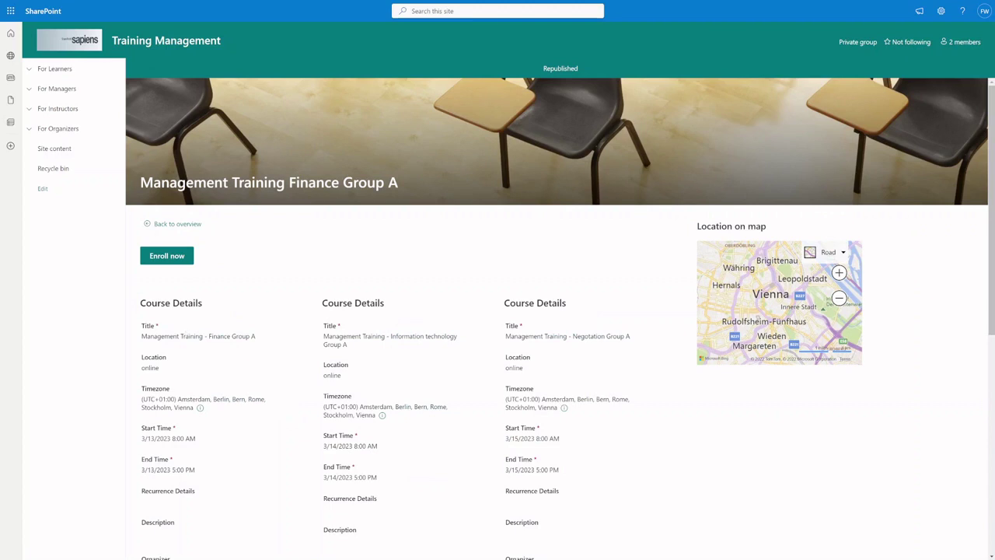
Step: Examine the titles and Course Details headings of the three event columns on the republished page
{"action": "left_click_drag", "start_coordinate": [216, 336], "coordinate": [265, 338]}
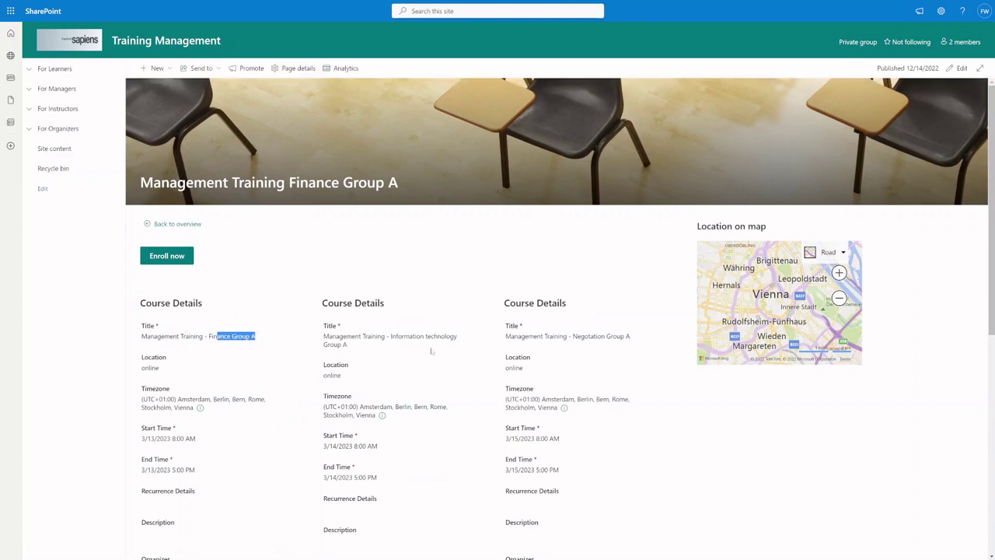
{"action": "left_click_drag", "start_coordinate": [593, 336], "coordinate": [642, 343]}
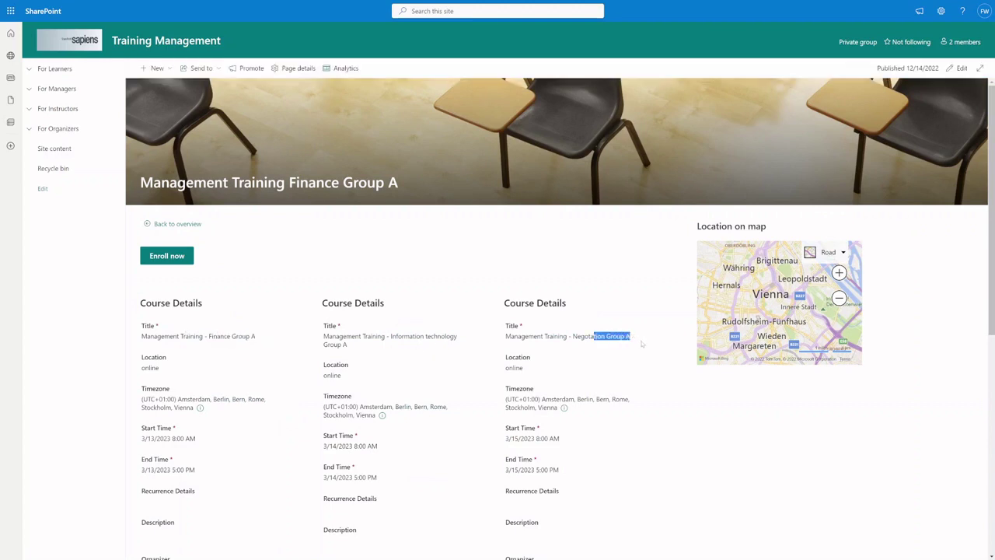
{"action": "scroll", "coordinate": [227, 349], "scroll_direction": "down", "scroll_amount": 3}
{"action": "scroll", "coordinate": [249, 350], "scroll_direction": "up", "scroll_amount": 2}
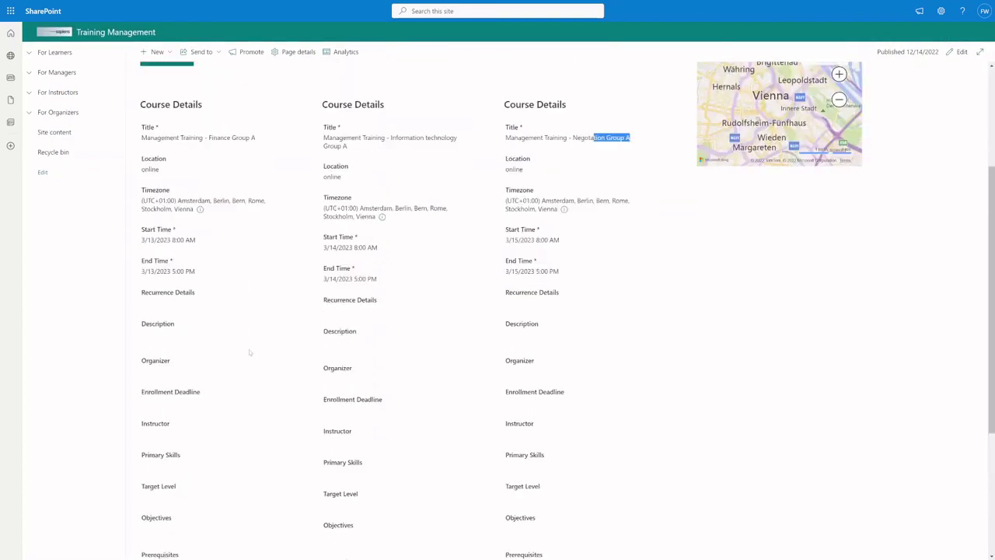
{"action": "left_click_drag", "start_coordinate": [142, 237], "coordinate": [212, 241]}
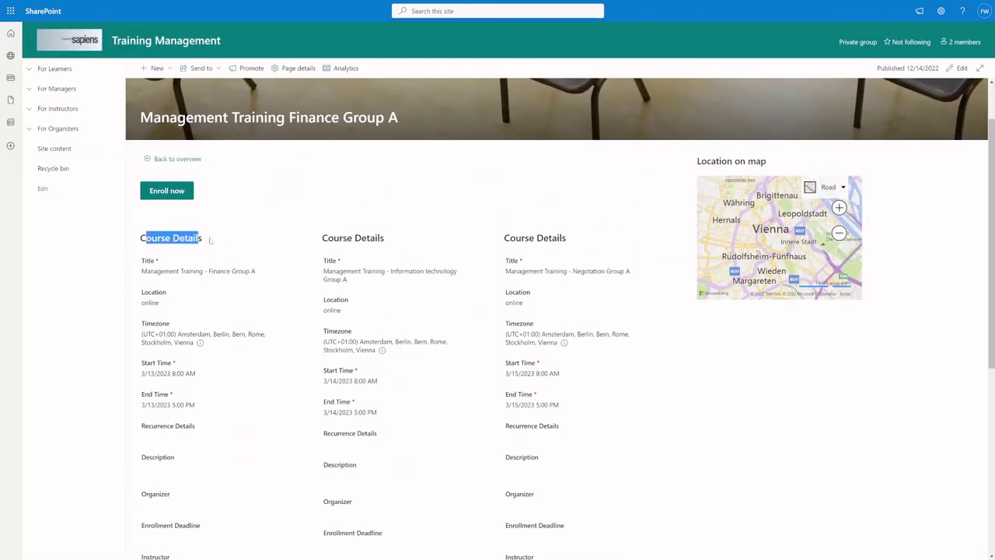
{"action": "left_click", "coordinate": [321, 243]}
{"action": "left_click_drag", "start_coordinate": [331, 238], "coordinate": [386, 241]}
{"action": "left_click_drag", "start_coordinate": [510, 238], "coordinate": [589, 241]}
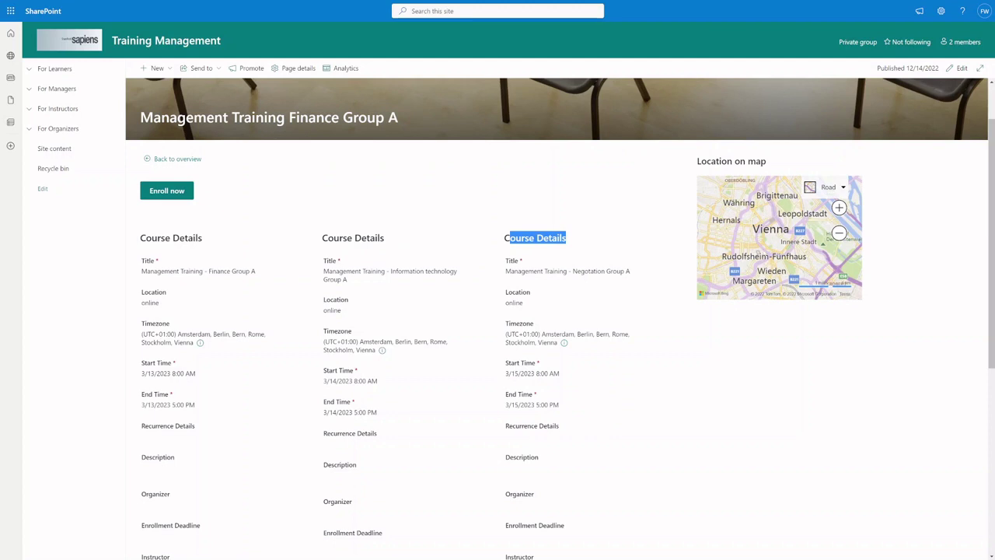
Step: Return to the overview and open the Management Training - Finance Group A event from the For Learners page
{"action": "left_click", "coordinate": [188, 160]}
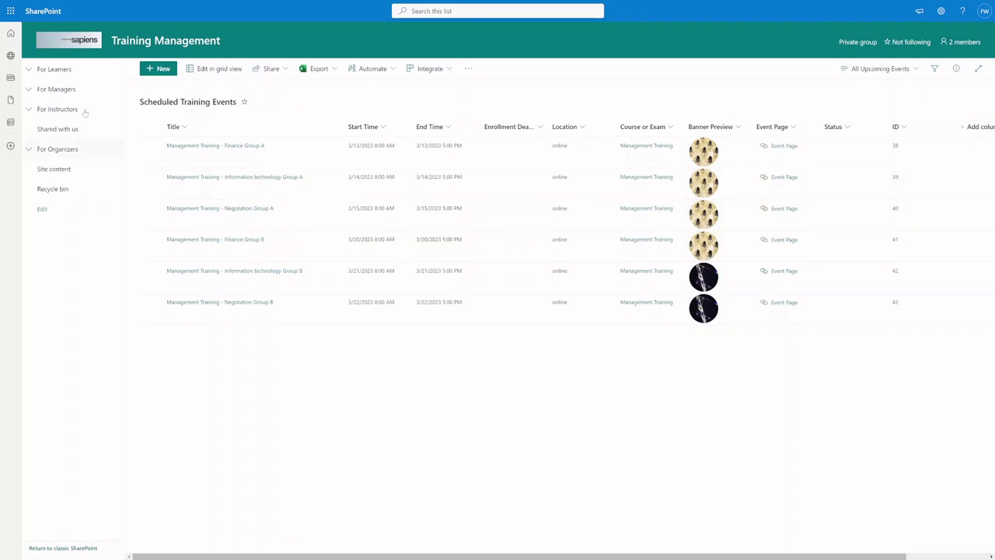
{"action": "left_click", "coordinate": [70, 73]}
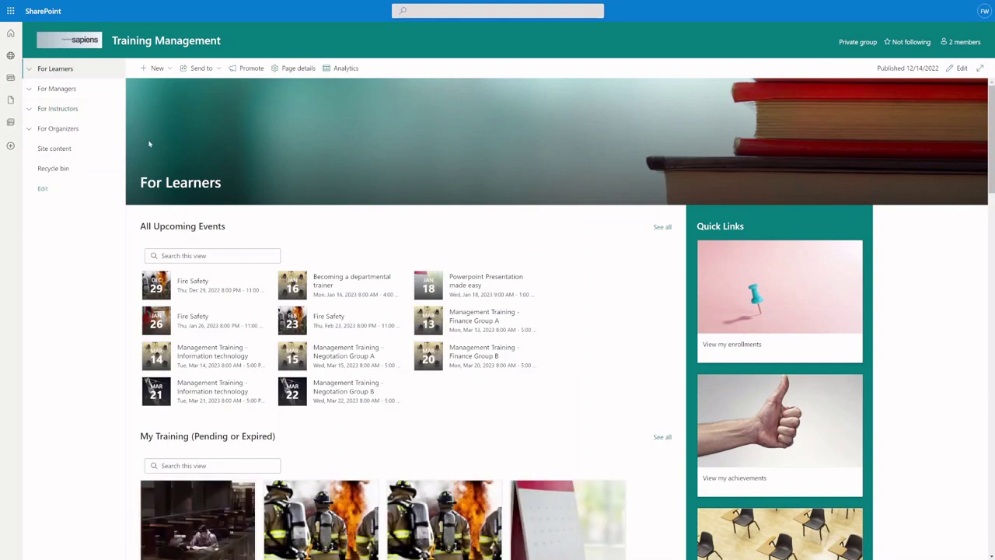
{"action": "left_click", "coordinate": [483, 328]}
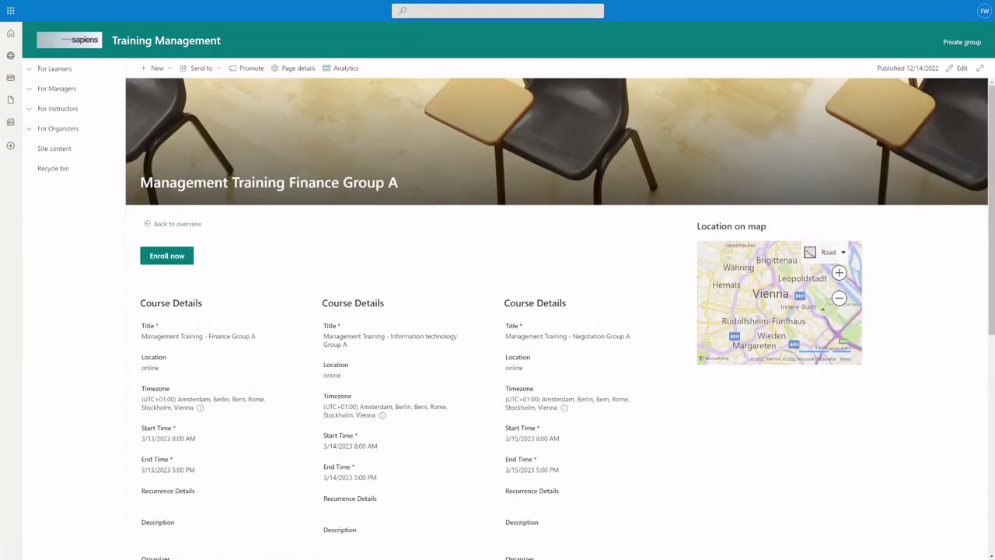
Step: Open the enrollment form from the event page, check its selected training events and cancel the enrollment
{"action": "left_click", "coordinate": [167, 258]}
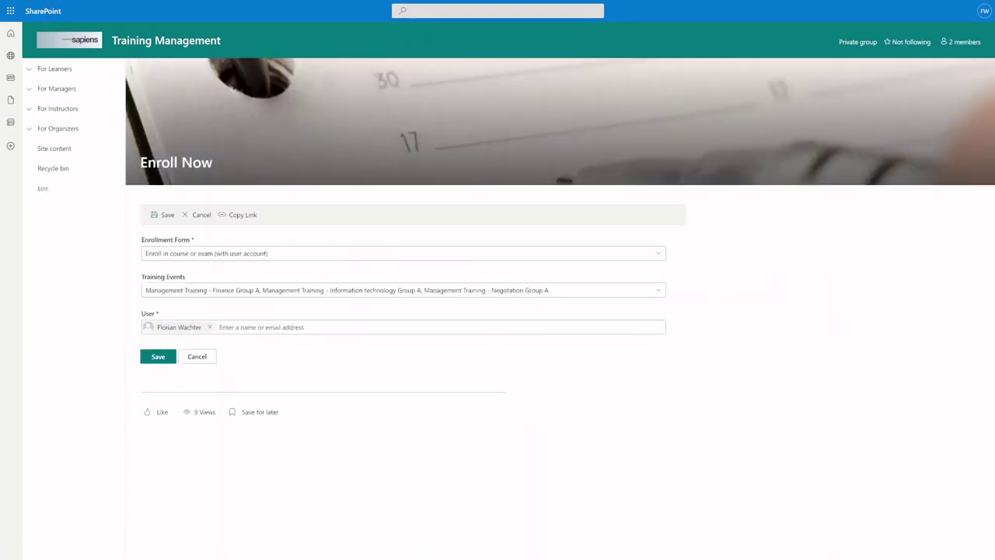
{"action": "left_click", "coordinate": [268, 290]}
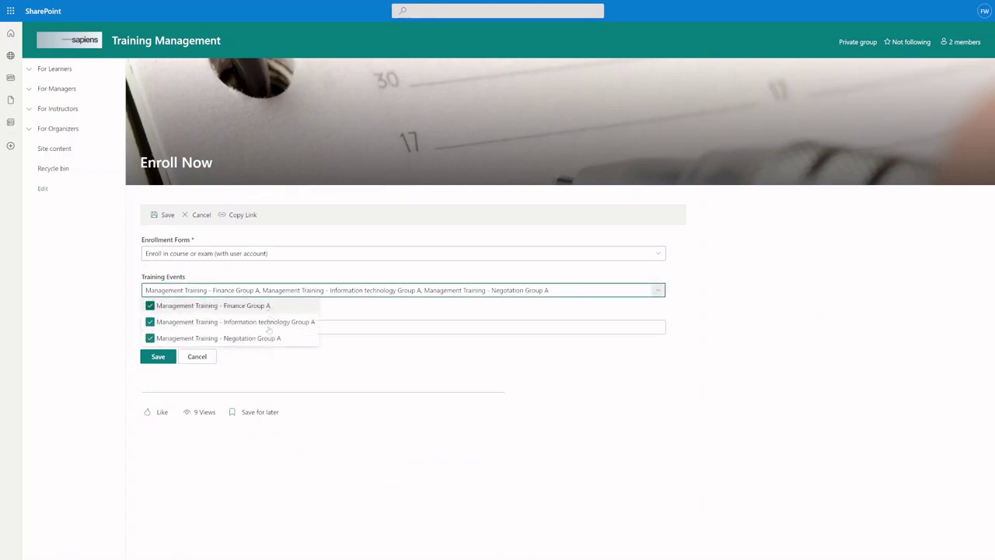
{"action": "left_click", "coordinate": [280, 360]}
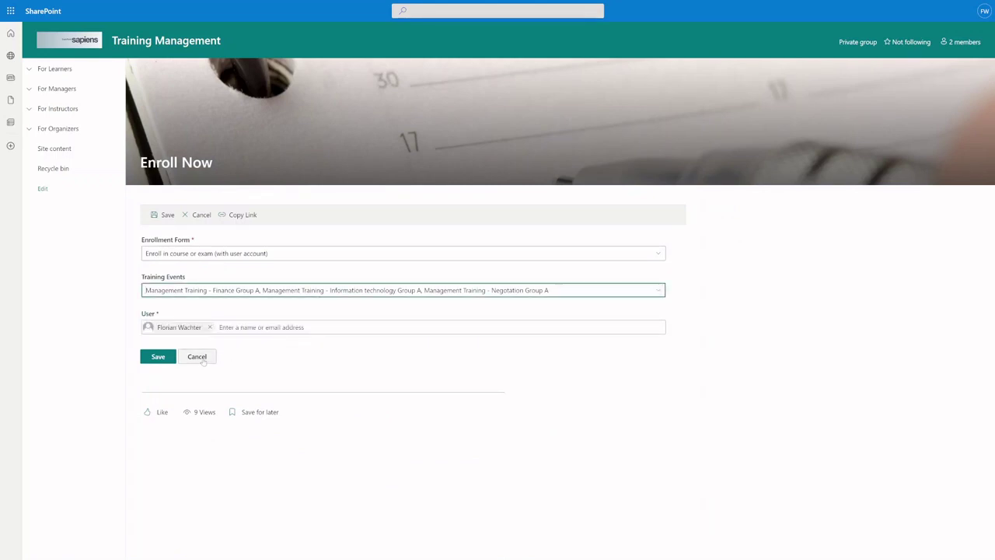
{"action": "left_click", "coordinate": [199, 358]}
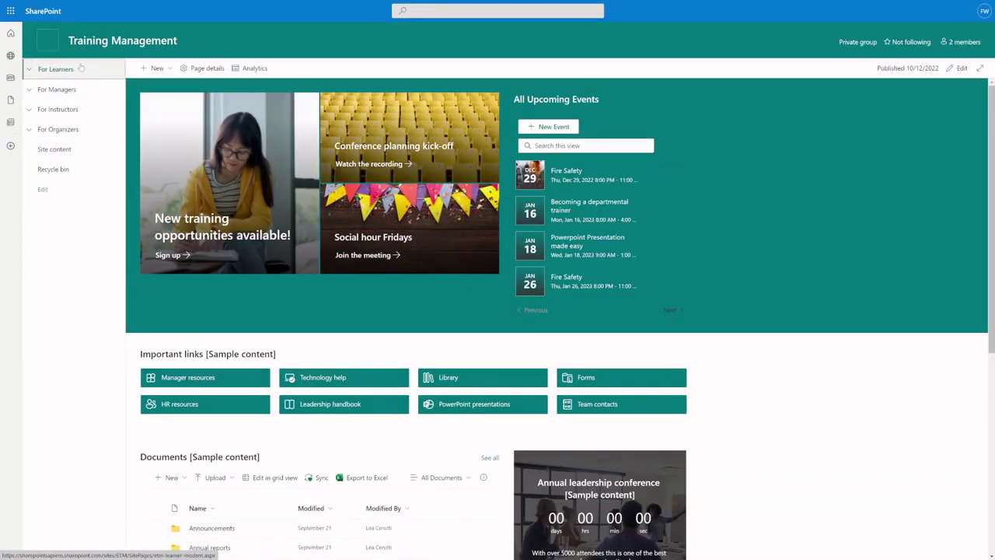
Step: Open the Information technology Group A event from the For Learners page and save an enrollment in all three Group A events
{"action": "left_click", "coordinate": [217, 179]}
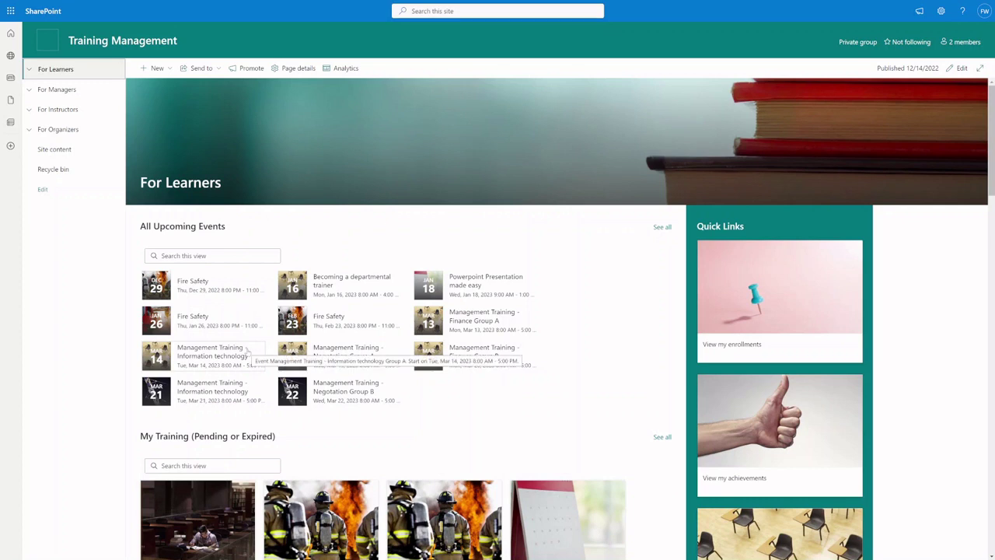
{"action": "left_click", "coordinate": [247, 351]}
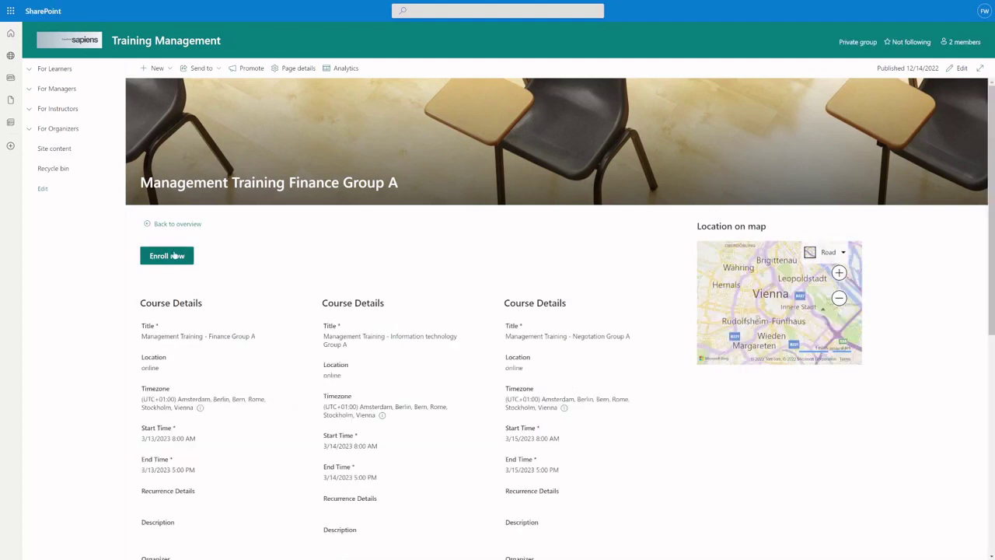
{"action": "left_click", "coordinate": [174, 256]}
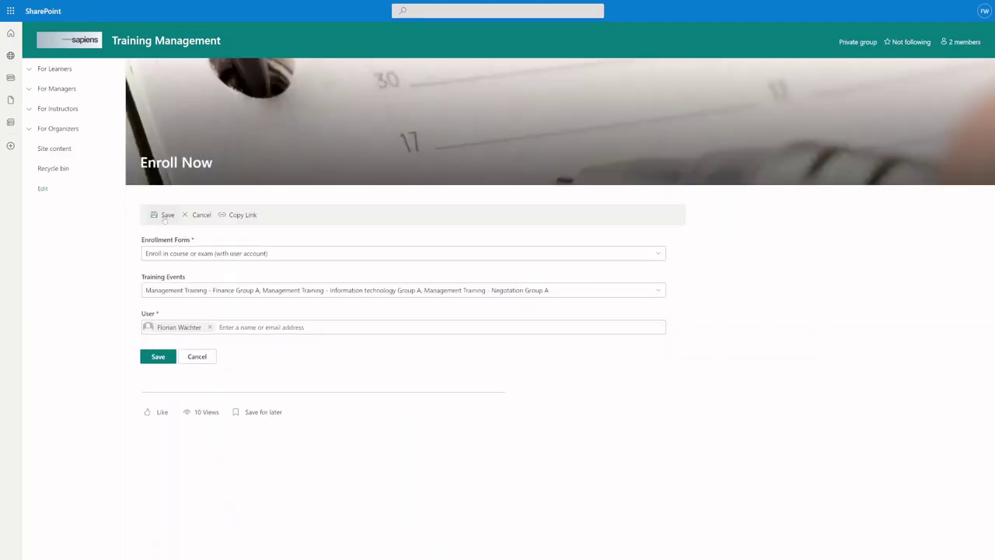
{"action": "left_click", "coordinate": [165, 218]}
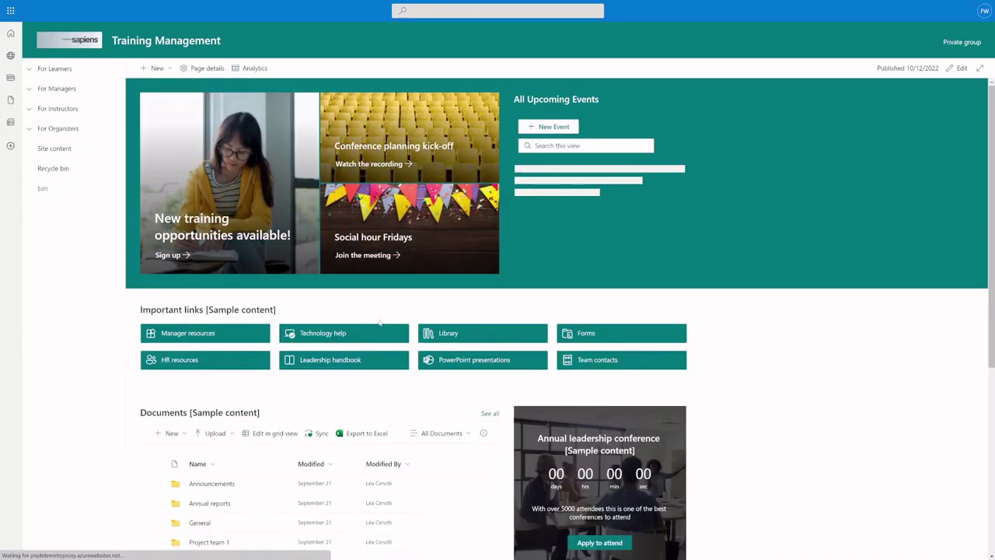
{"action": "left_click", "coordinate": [79, 72]}
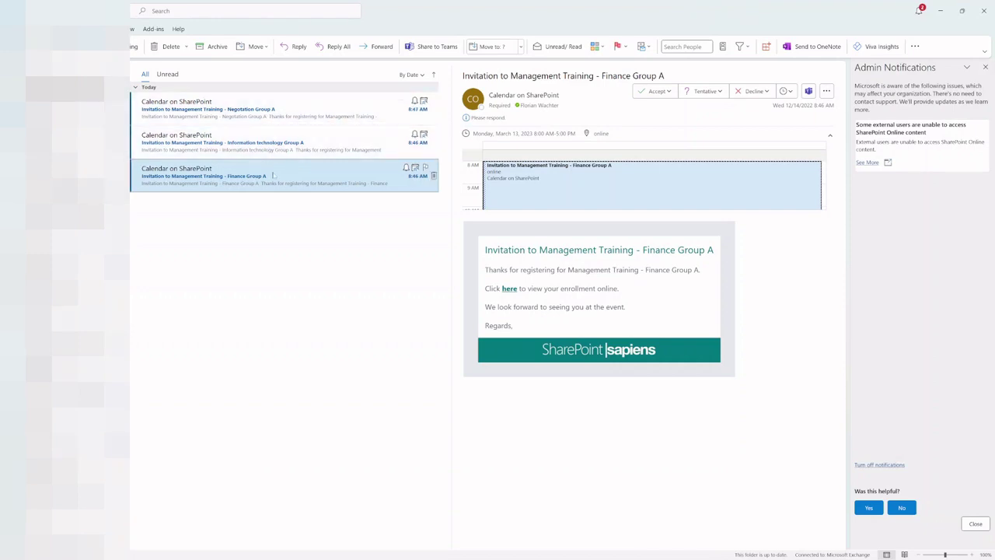
Step: Check the calendar for the Finance, Information technology and Negotation Group A training invitations on March 13 to 15, 2023
{"action": "mouse_move", "coordinate": [12, 68]}
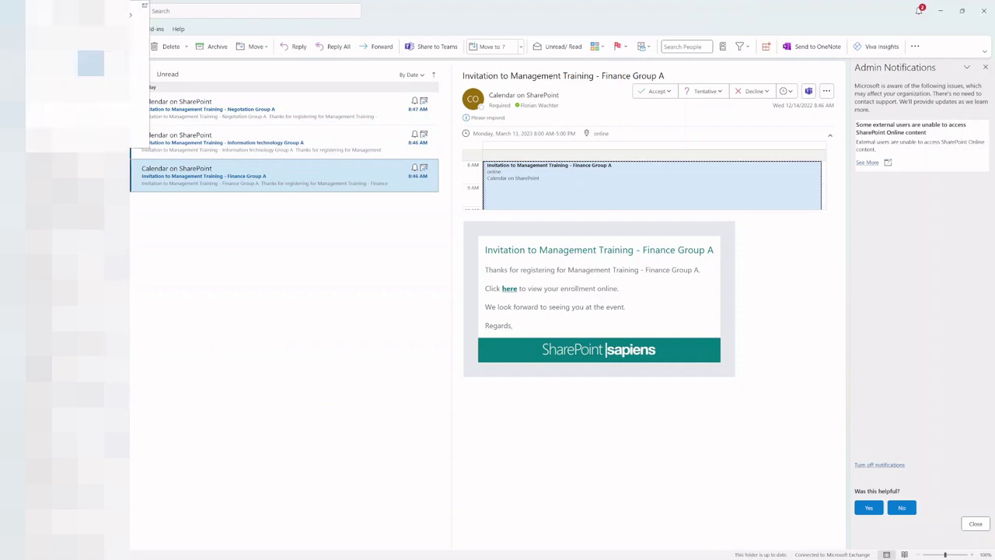
{"action": "left_click", "coordinate": [10, 50]}
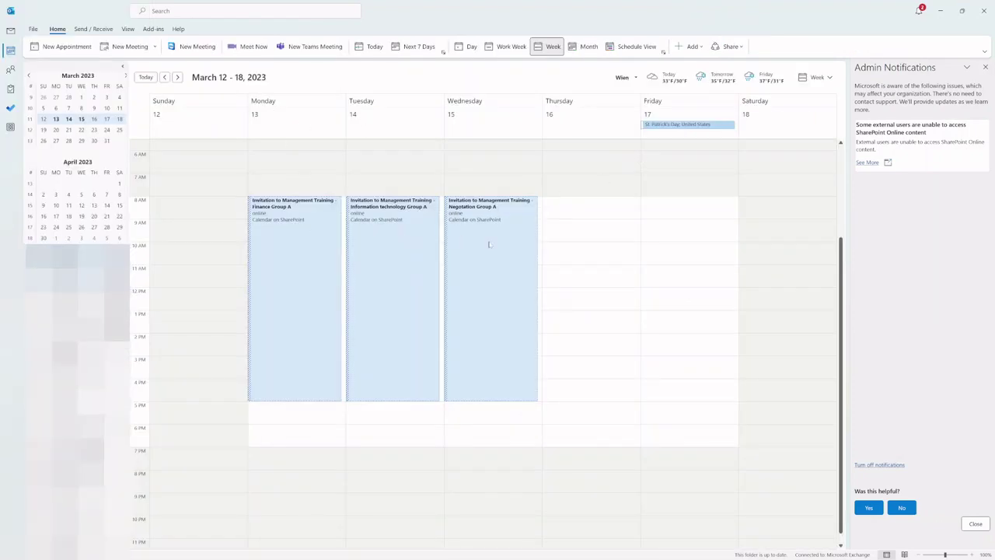
{"action": "mouse_move", "coordinate": [489, 244]}
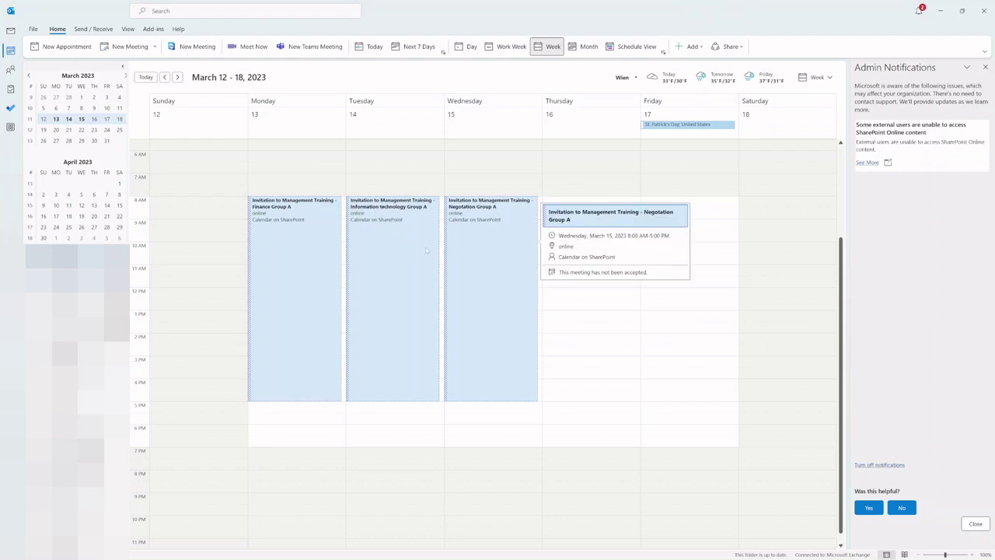
{"action": "mouse_move", "coordinate": [406, 250]}
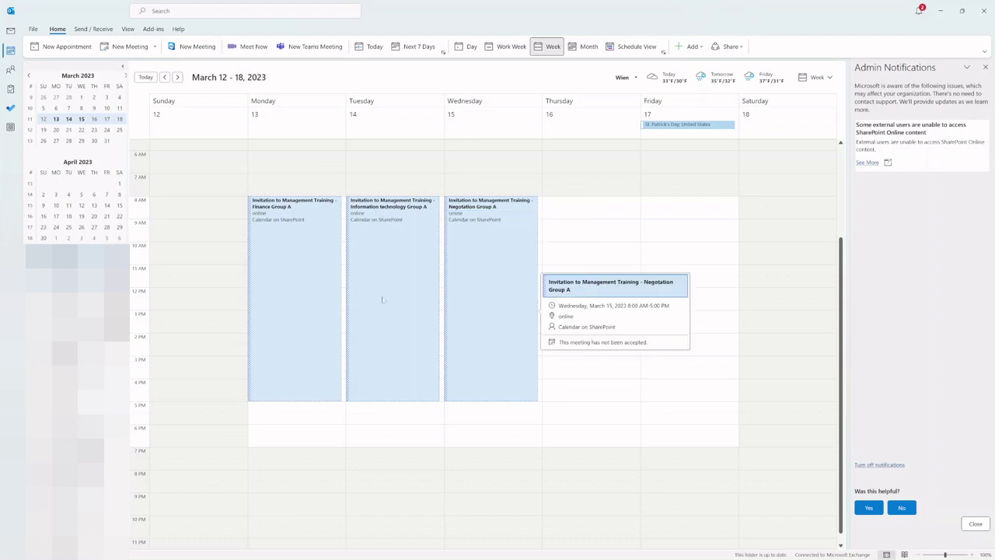
{"action": "mouse_move", "coordinate": [367, 298]}
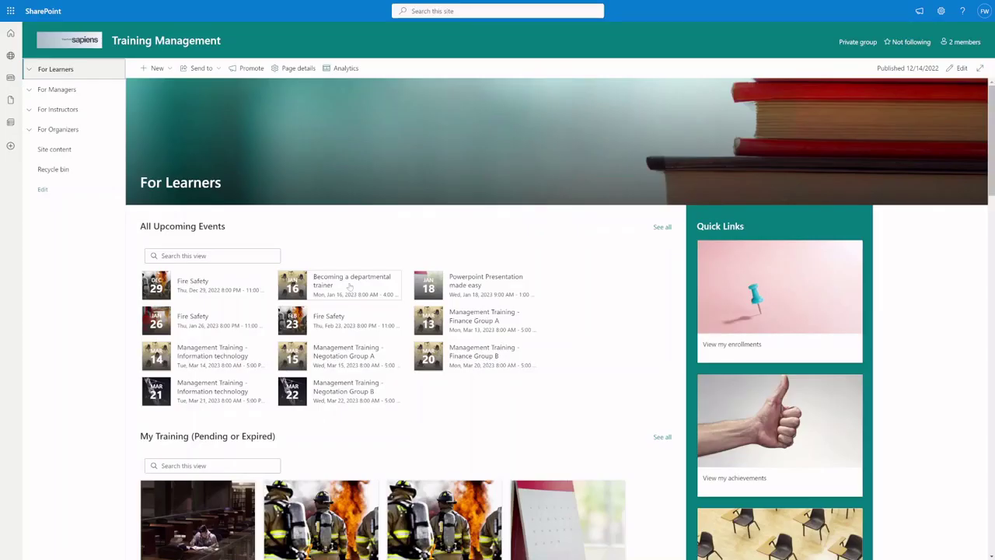
Step: On the SharePoint For Organizers page, open the Management Training - Negotation Group A event and view its enrollments in Manage Enrollments
{"action": "left_click", "coordinate": [95, 136]}
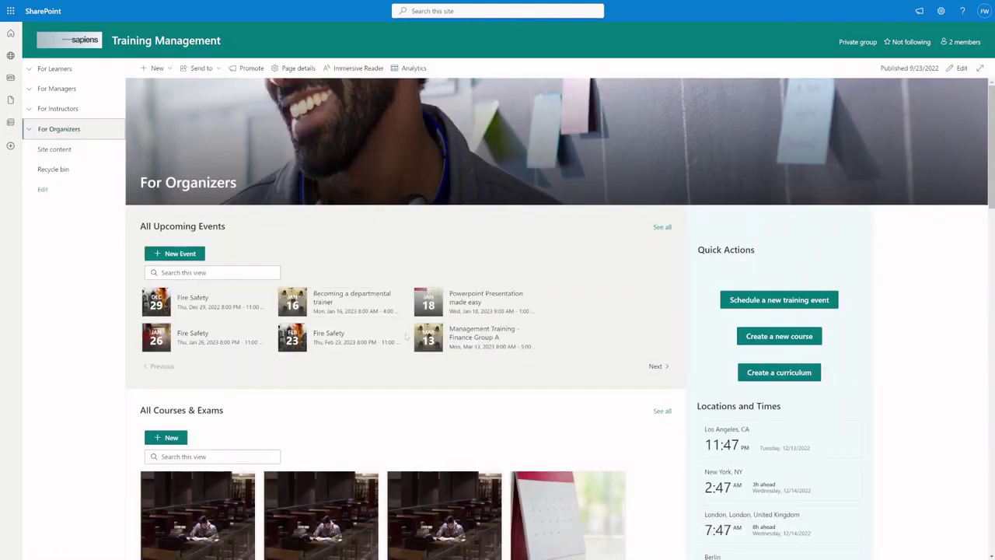
{"action": "left_click", "coordinate": [657, 366]}
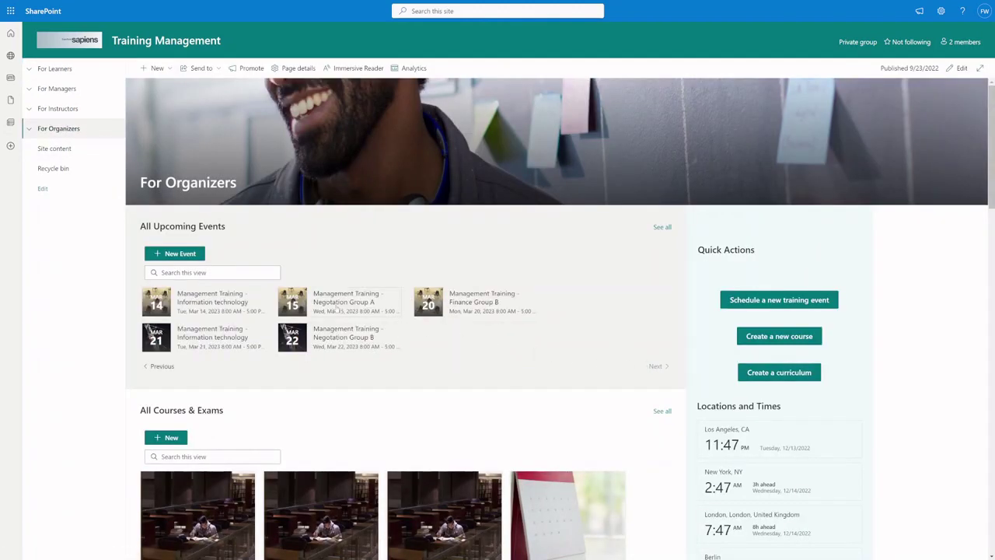
{"action": "left_click", "coordinate": [333, 308]}
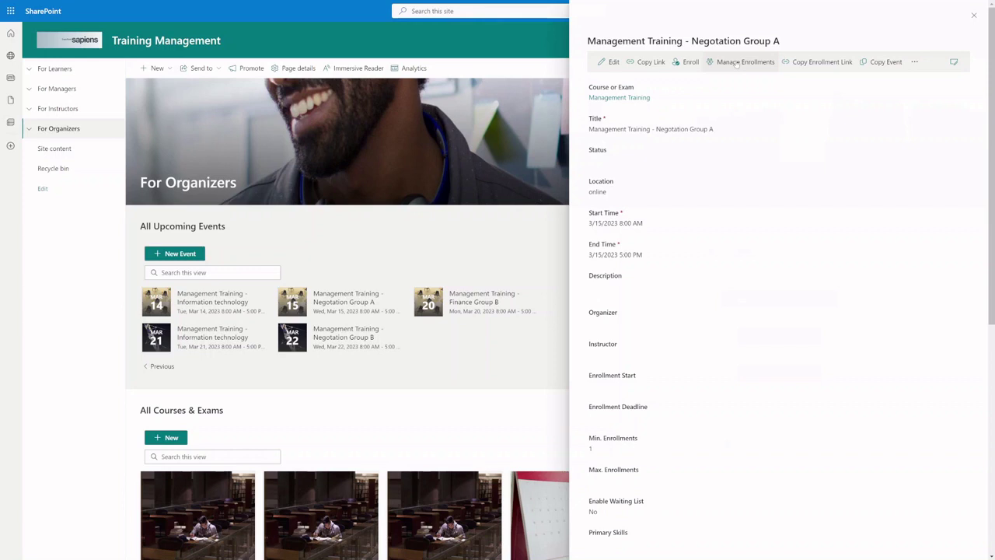
{"action": "left_click_drag", "start_coordinate": [664, 129], "coordinate": [731, 129]}
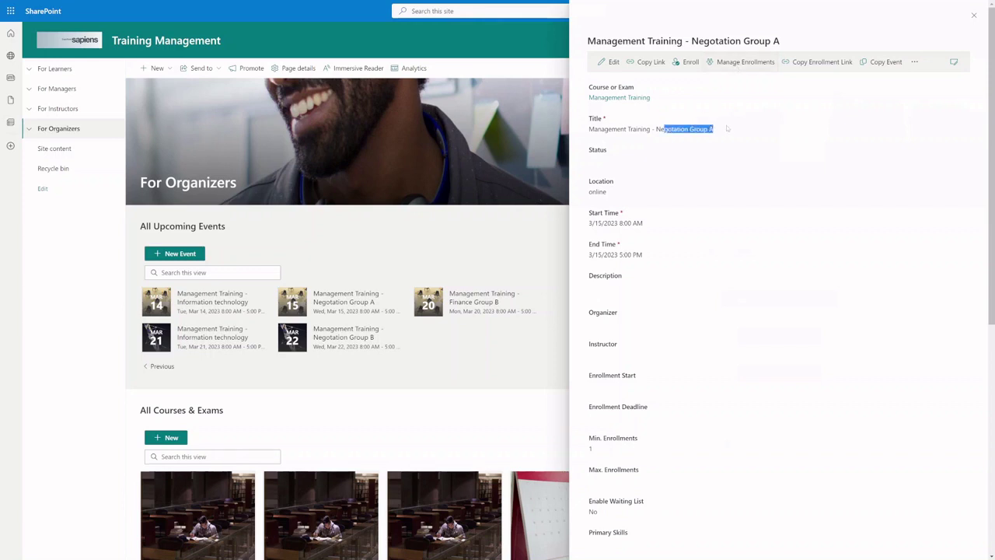
{"action": "left_click", "coordinate": [726, 70]}
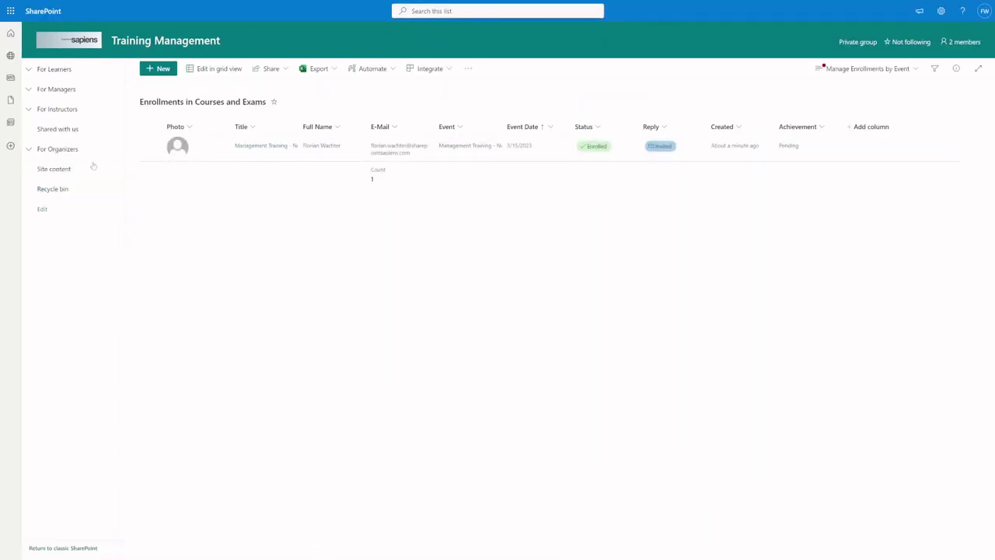
Step: In the organizers' All Upcoming Events list, select the Finance, Information technology and Negotation Group A events and open Manage Enrollments for all three
{"action": "left_click", "coordinate": [28, 150]}
{"action": "left_click", "coordinate": [55, 169]}
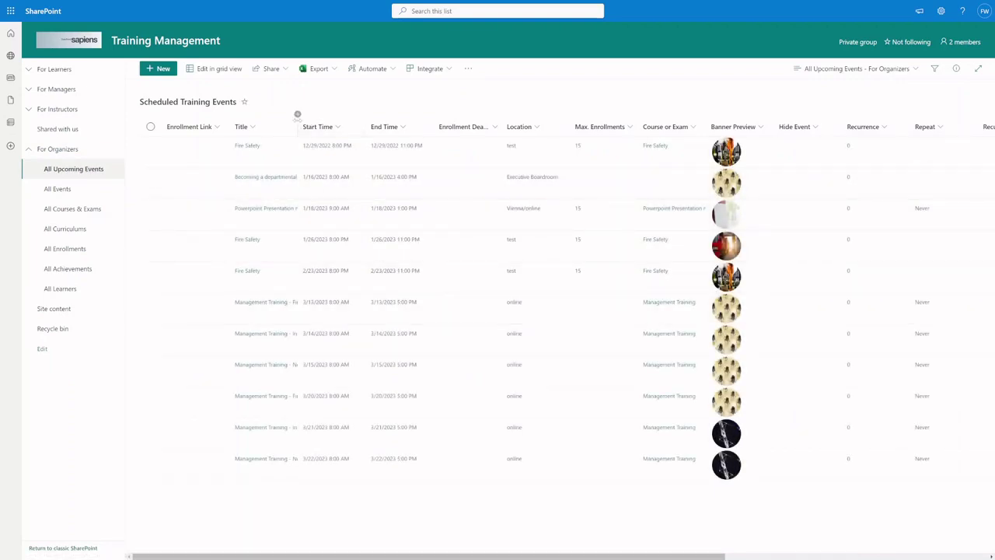
{"action": "left_click", "coordinate": [150, 301]}
{"action": "left_click", "coordinate": [153, 333]}
{"action": "left_click", "coordinate": [150, 364]}
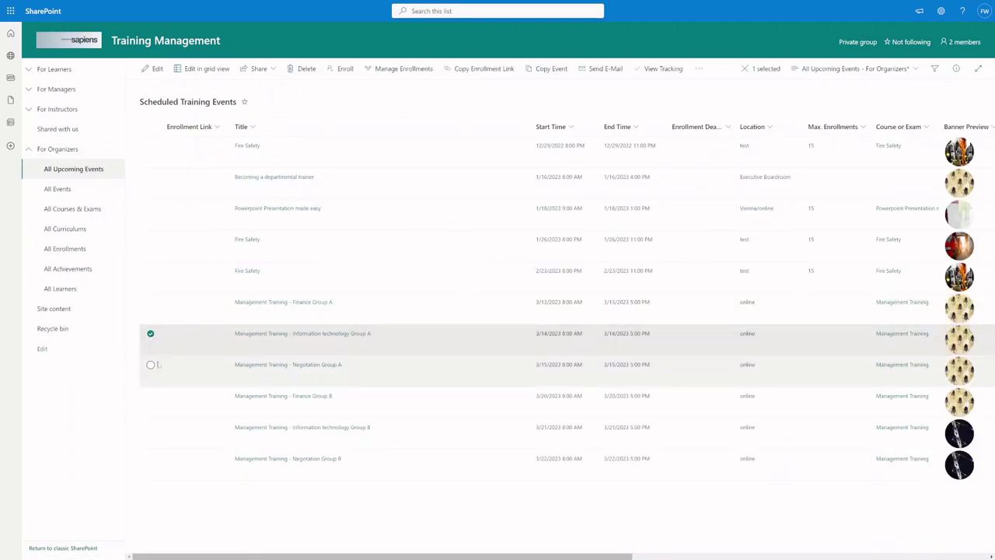
{"action": "left_click", "coordinate": [150, 302]}
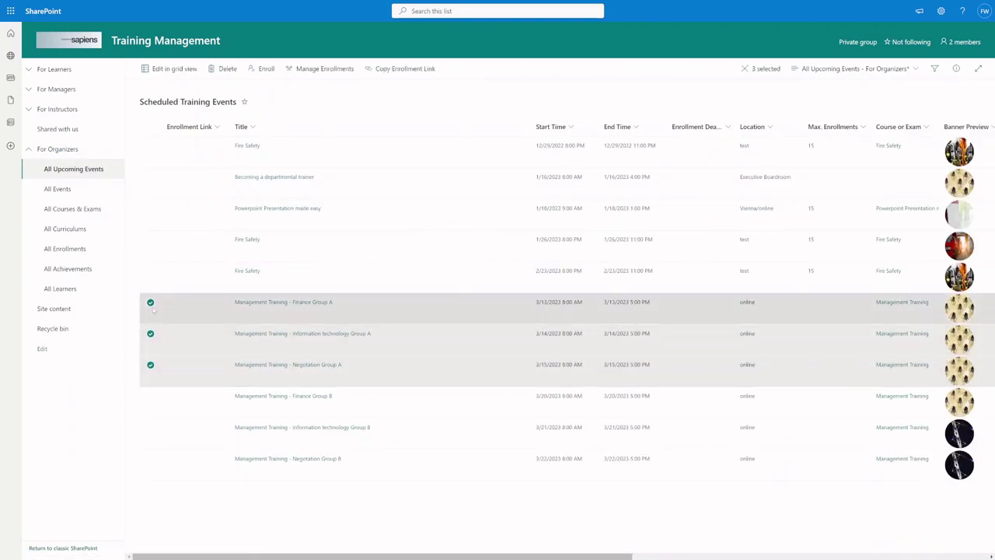
{"action": "left_click", "coordinate": [331, 70]}
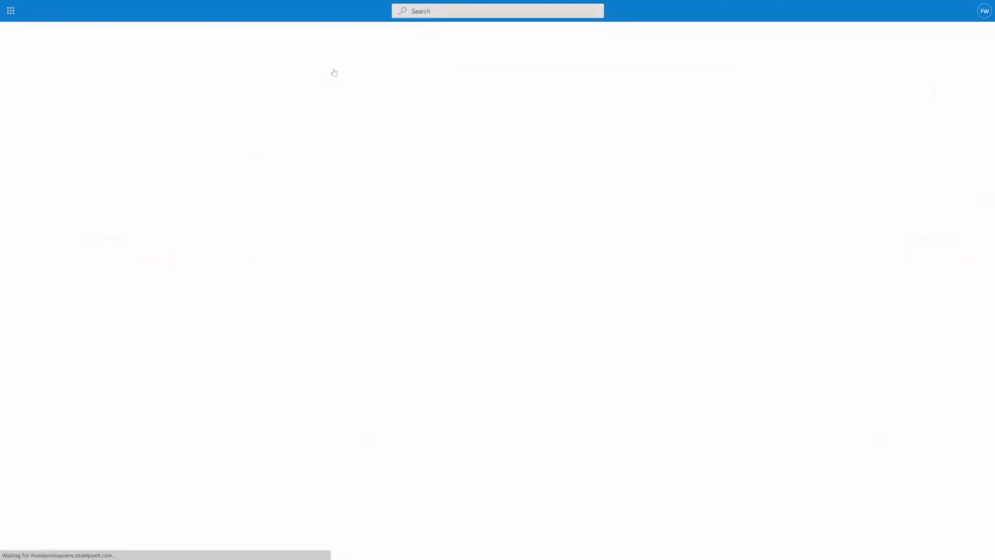